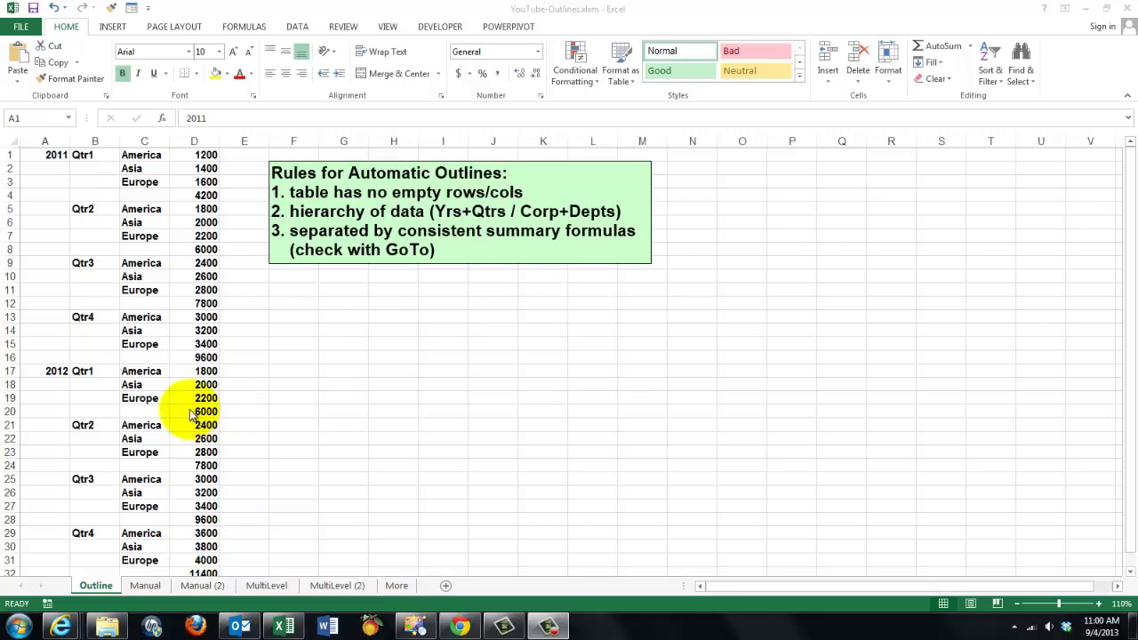
Step: Select all formula cells in the sales table, then deselect them by picking cell A1
left_click(130, 222)
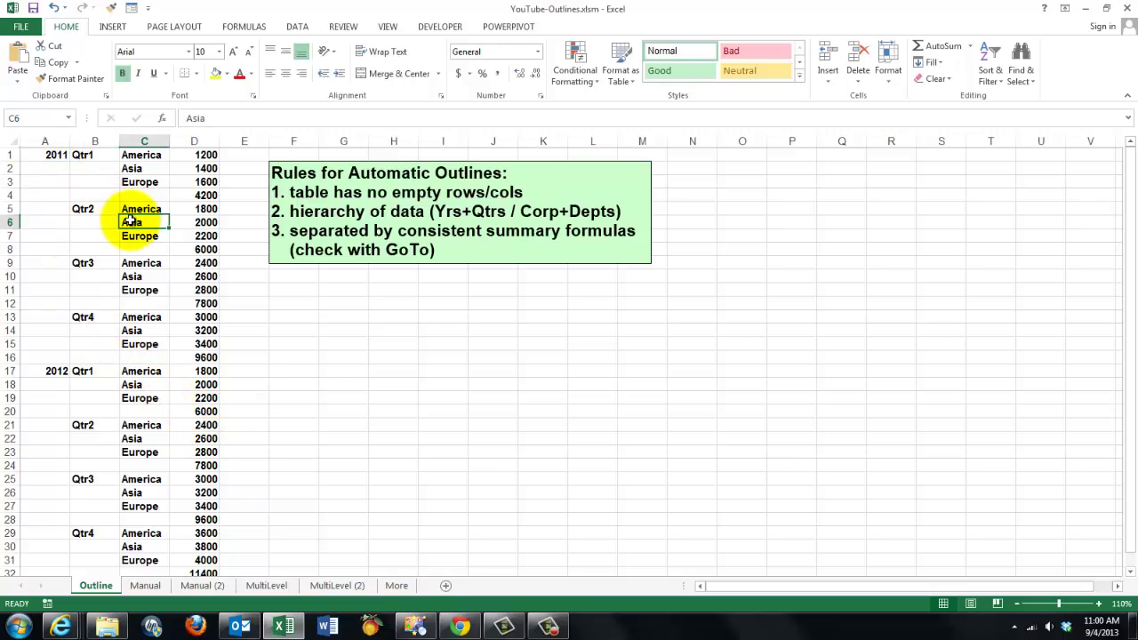
left_click(1022, 76)
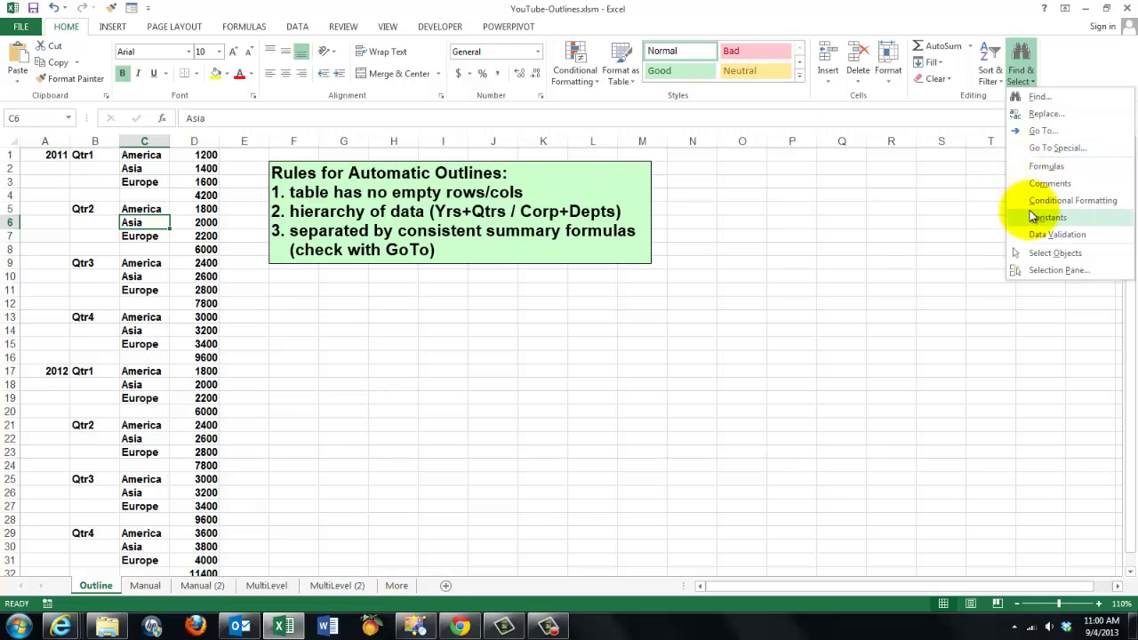
left_click(1042, 166)
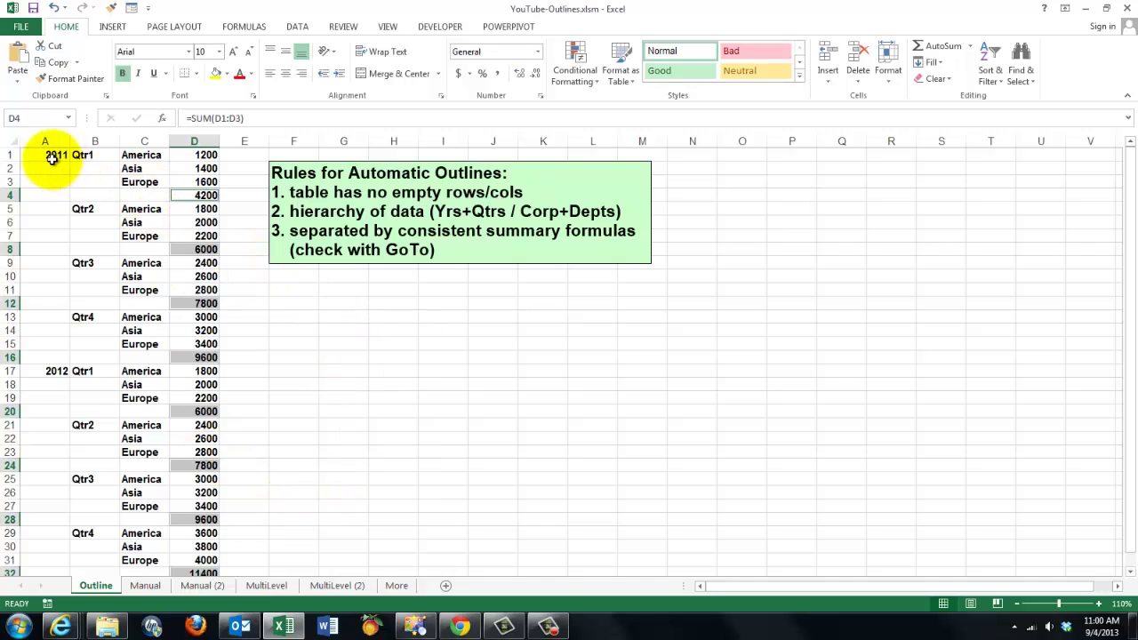
left_click(52, 158)
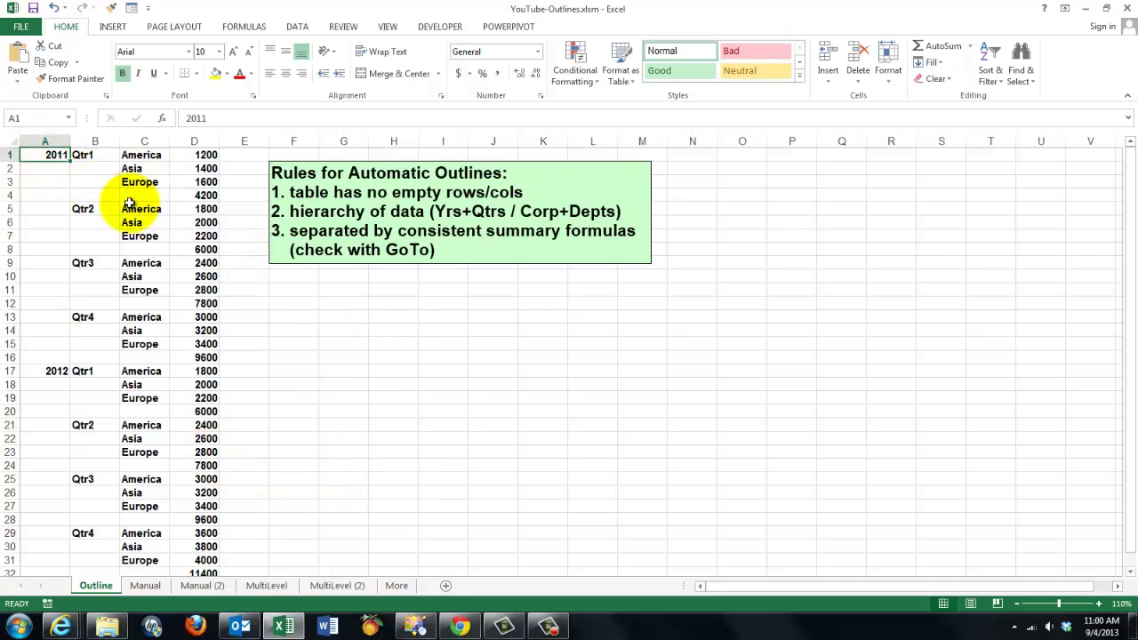
Step: Auto Outline the table, then collapse to level 1 and expand back to level 2
left_click(299, 29)
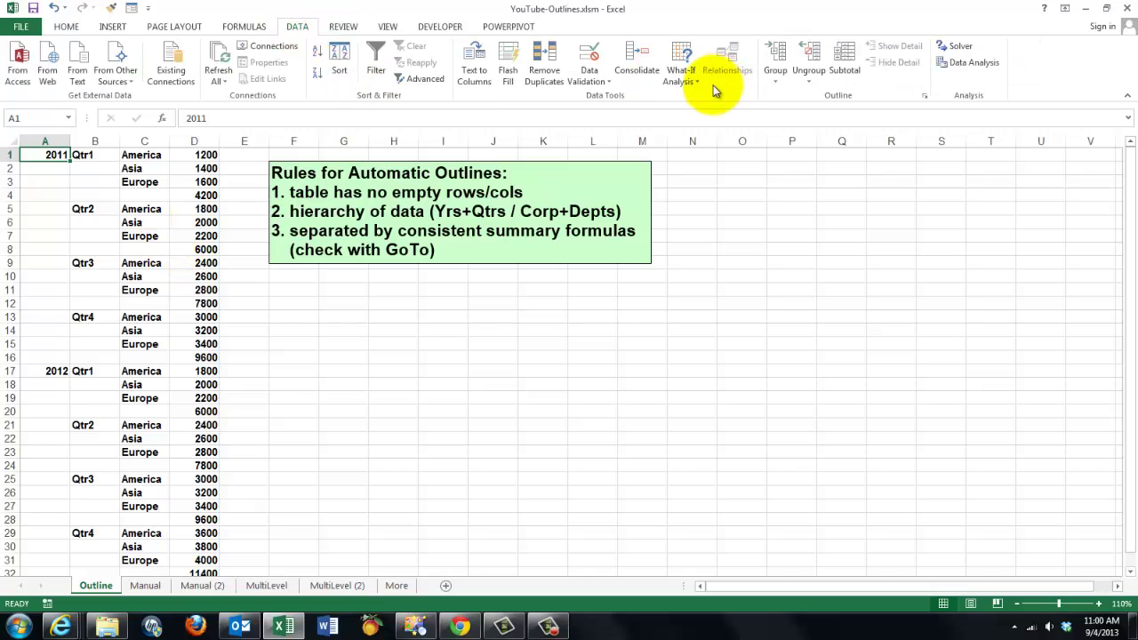
left_click(777, 82)
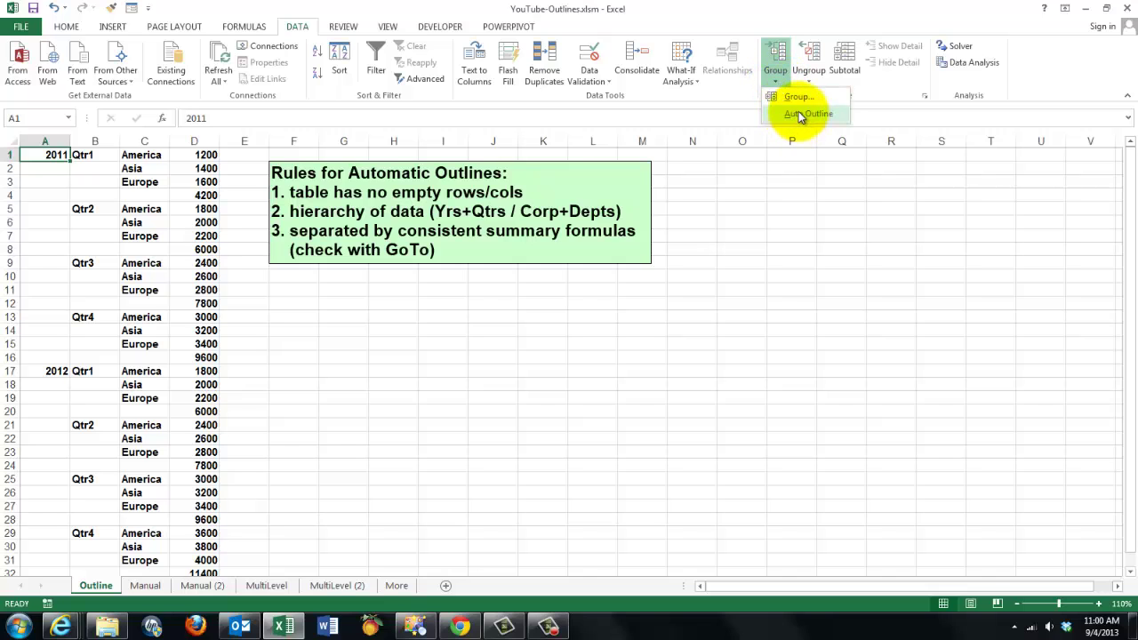
left_click(798, 111)
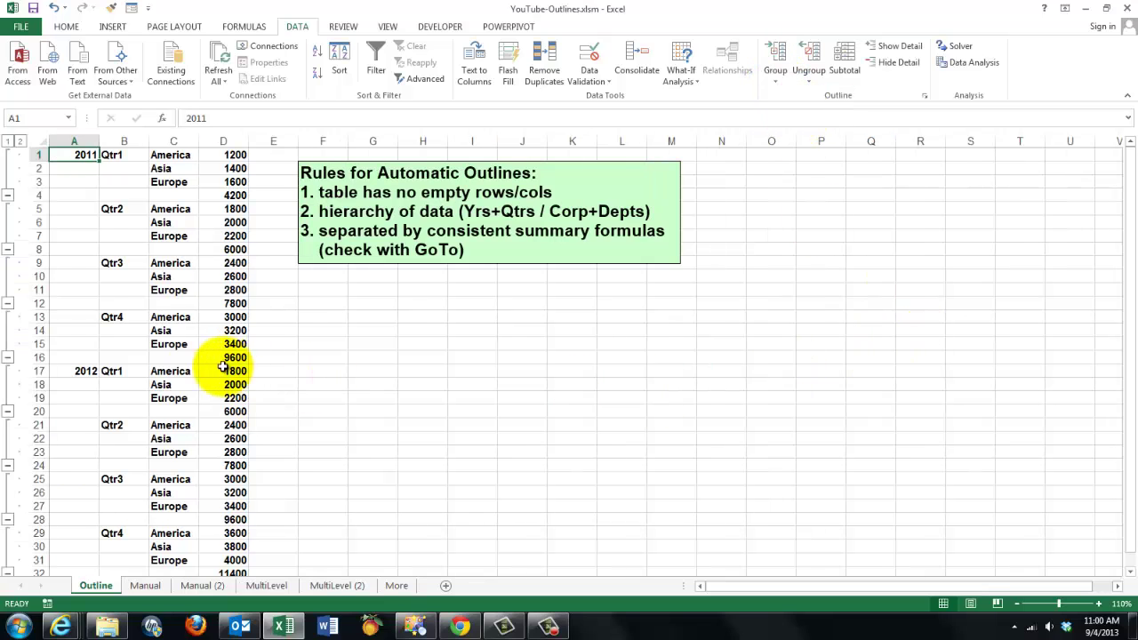
left_click(8, 142)
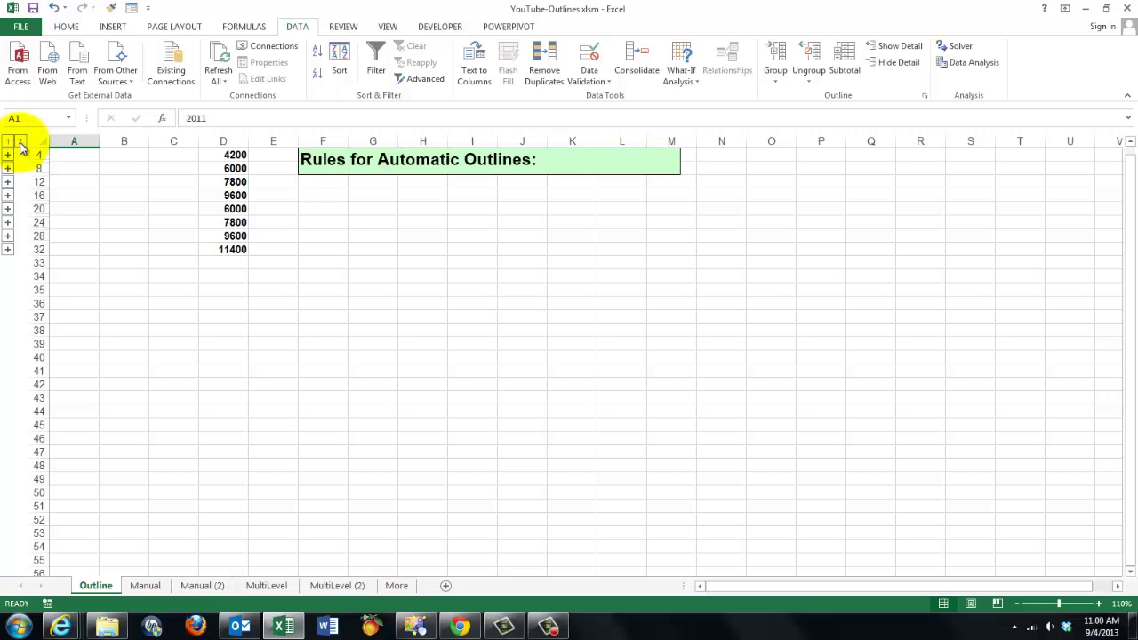
left_click(21, 142)
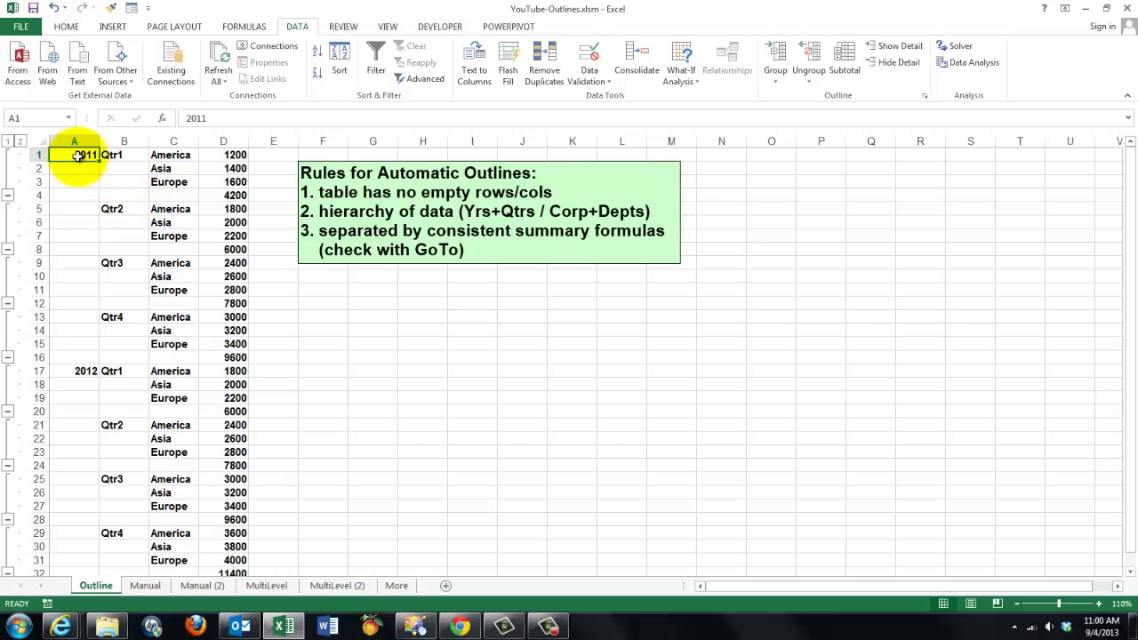
Step: Select columns A:B and narrow the selection to blank cells with Go To Special > Blanks
left_click_drag(75, 141, 125, 141)
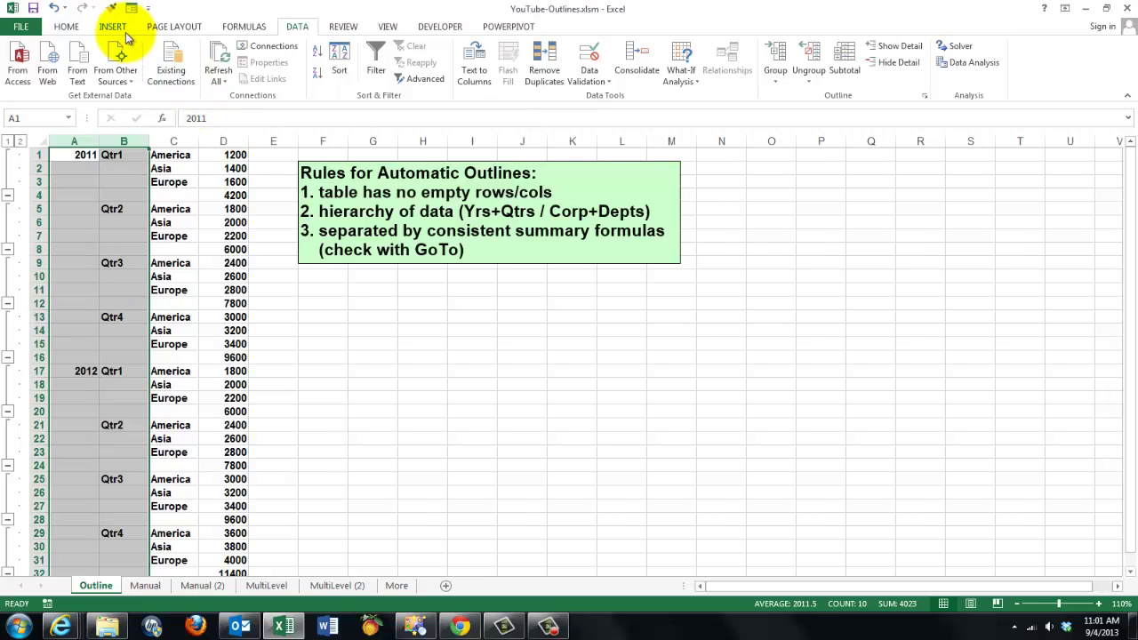
left_click(67, 27)
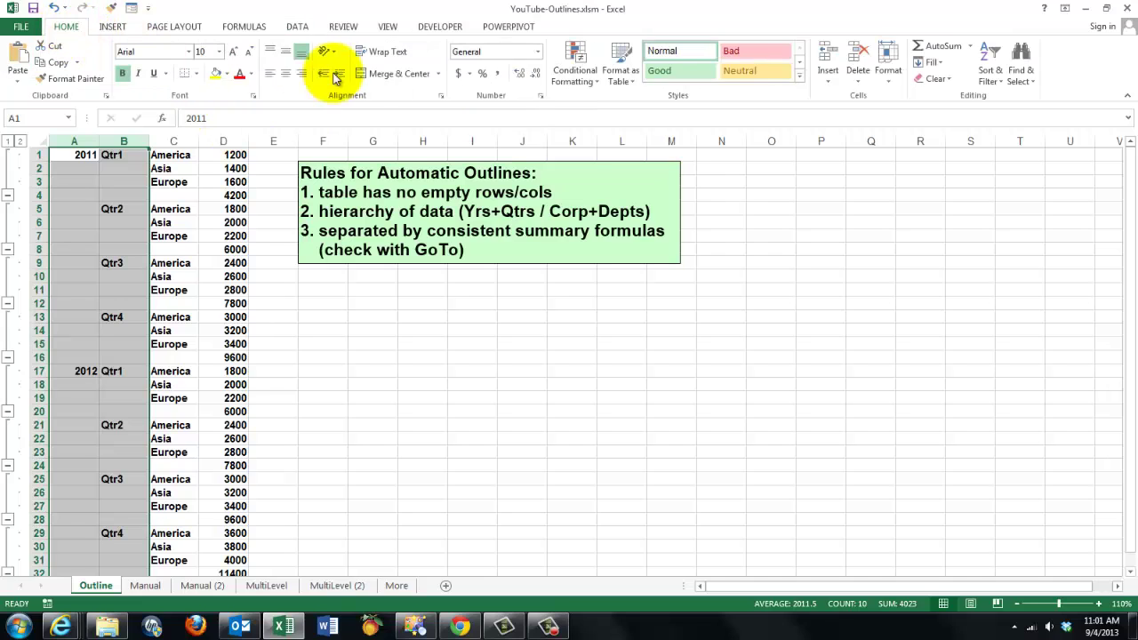
left_click(1028, 81)
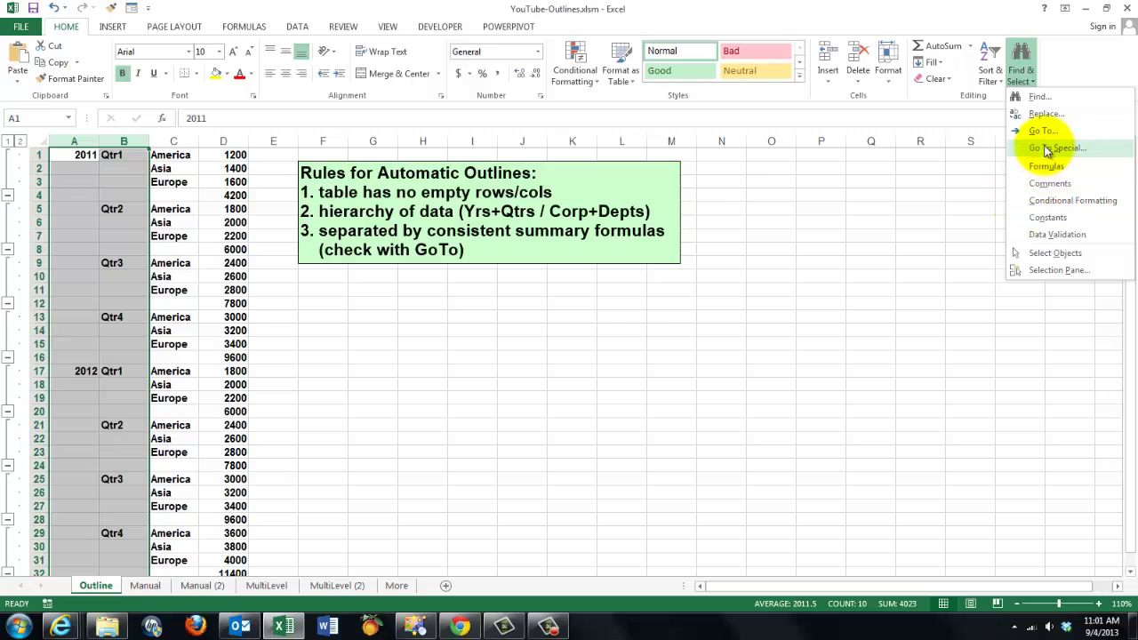
left_click(1047, 149)
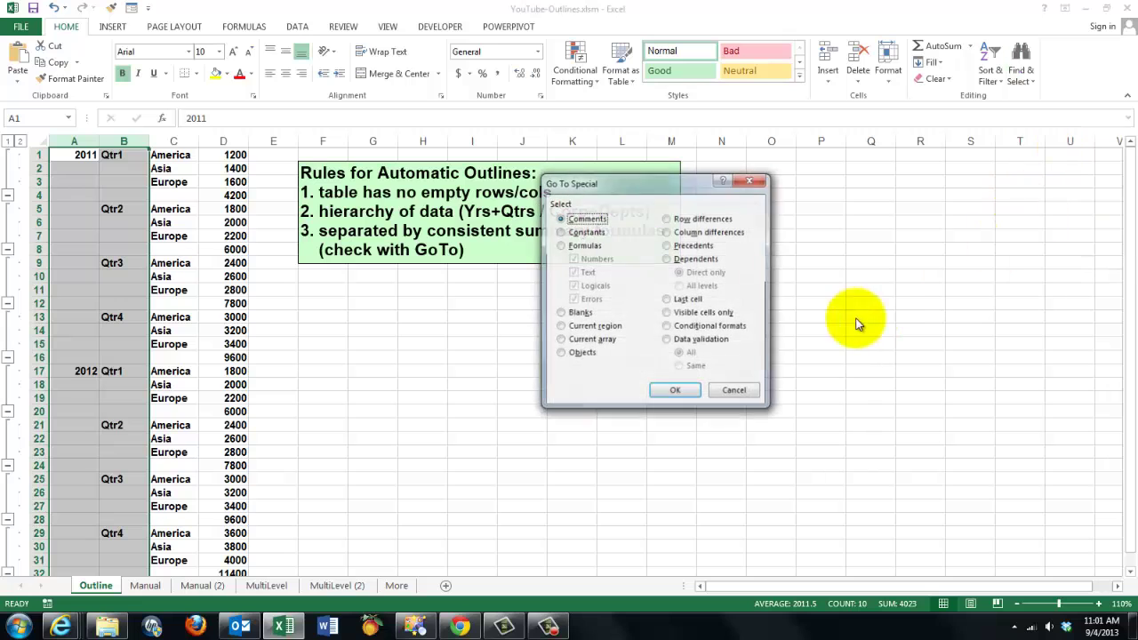
left_click(564, 313)
left_click(685, 393)
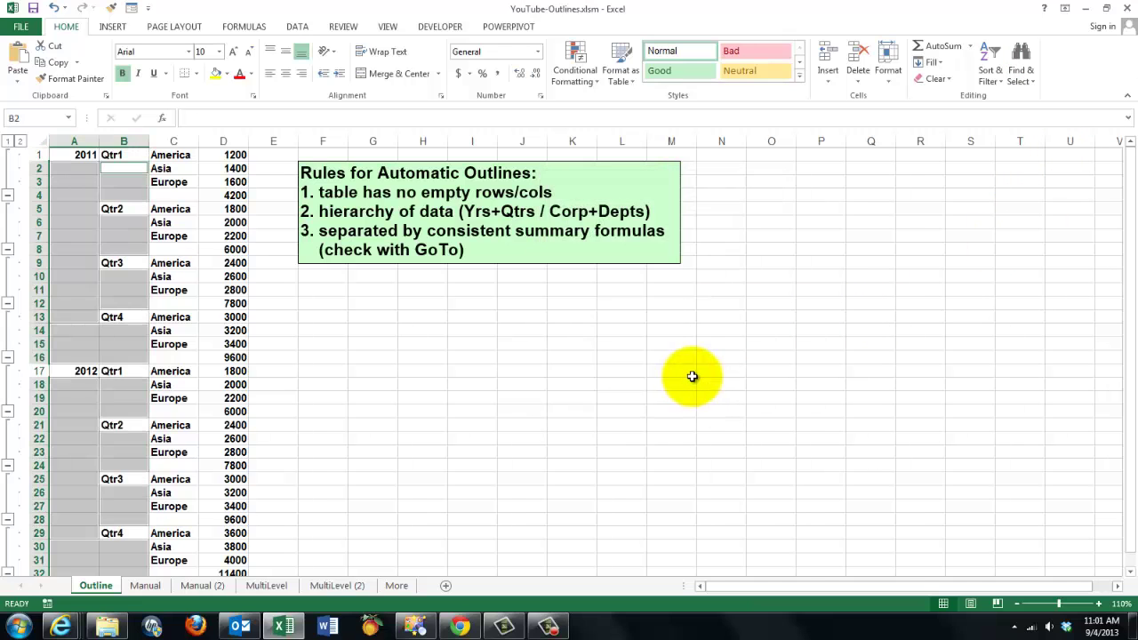
scroll(687, 368, "down", 2)
scroll(685, 365, "up", 2)
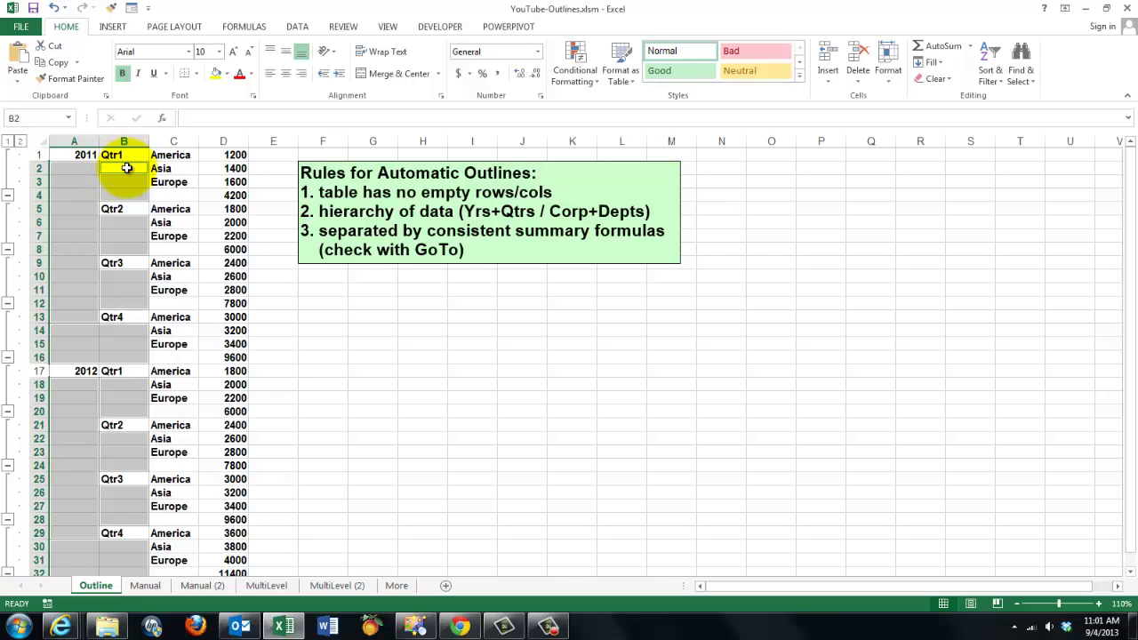
Step: Fill all selected blanks with a formula referencing the cell above, using Ctrl+Enter
type("=")
key("Up")
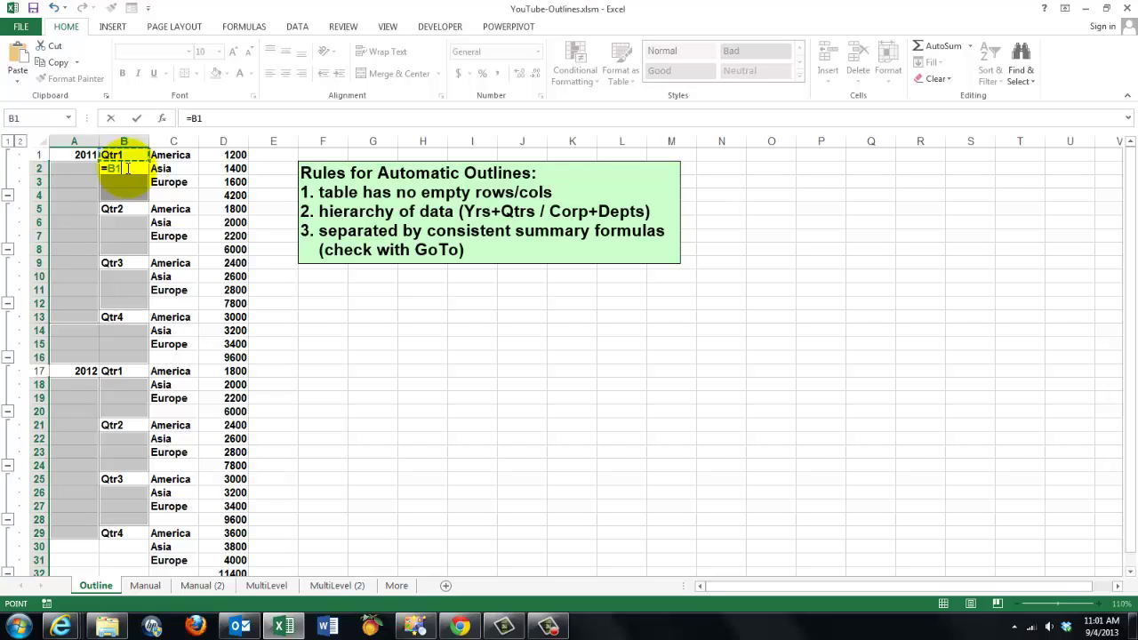
key("ctrl+Return")
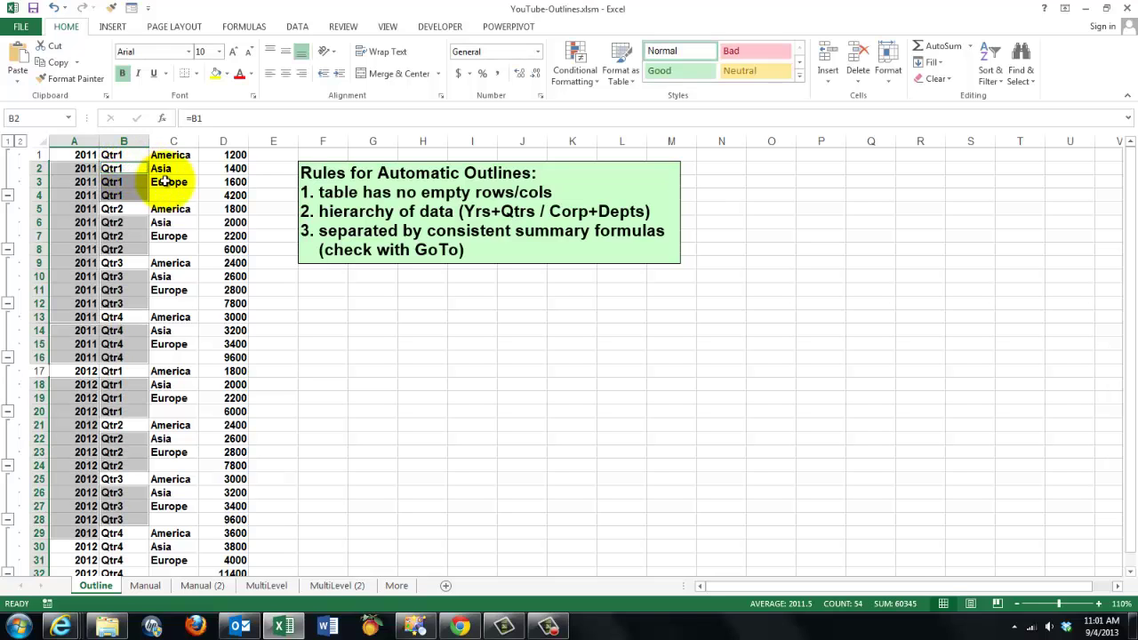
left_click(263, 400)
scroll(254, 401, "down", 3)
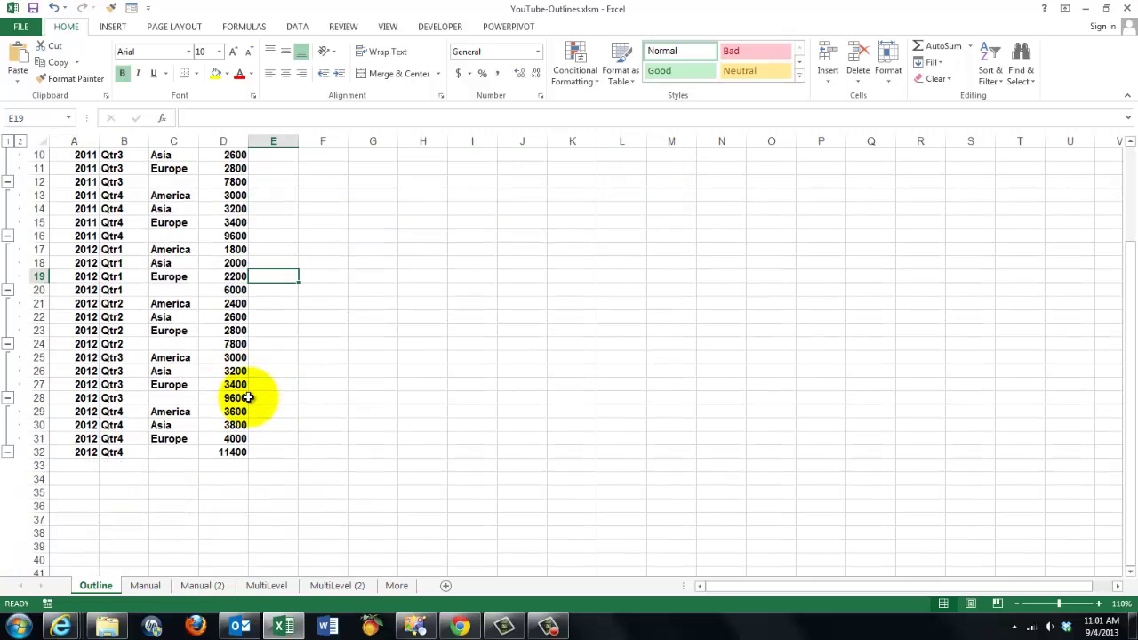
scroll(249, 391, "up", 3)
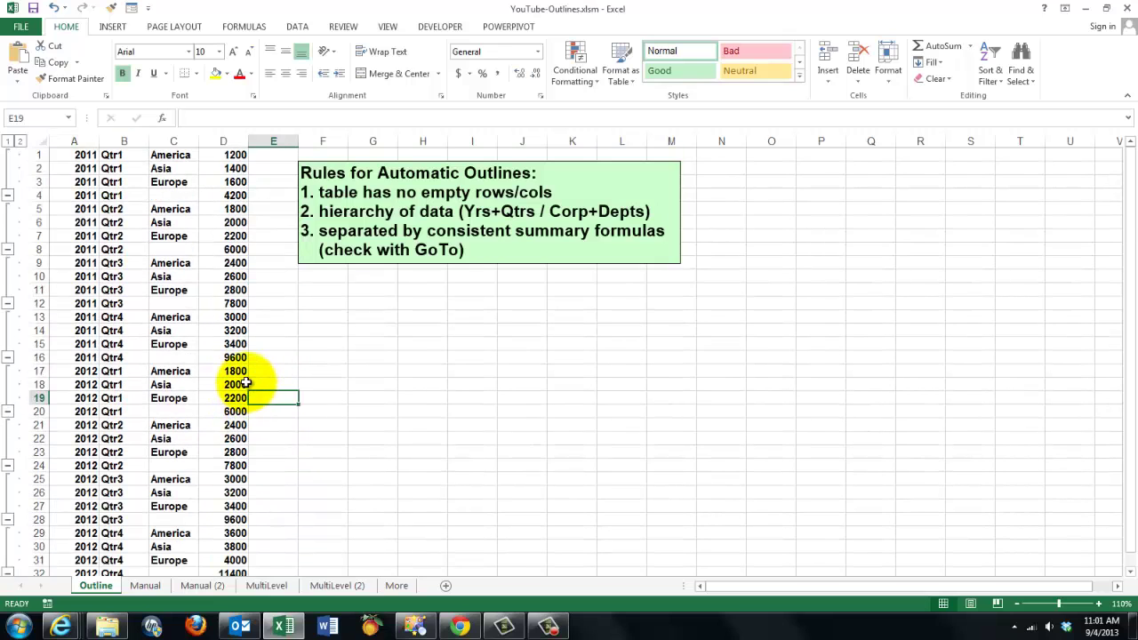
Step: Check outline levels 1 and 2, then return to cell A1
left_click(8, 143)
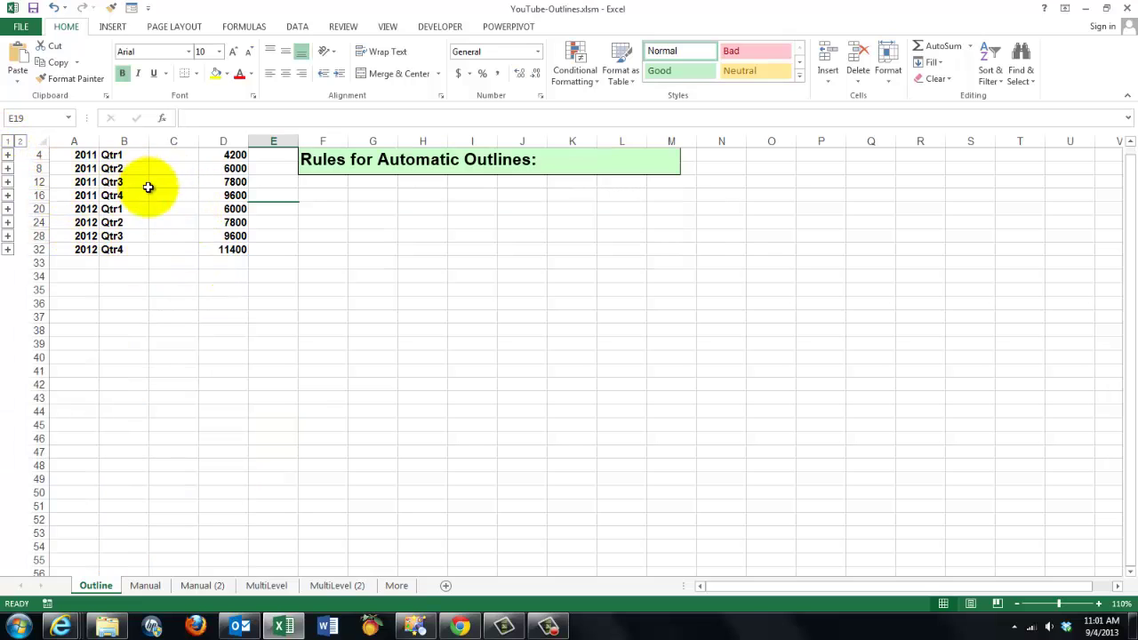
left_click(21, 142)
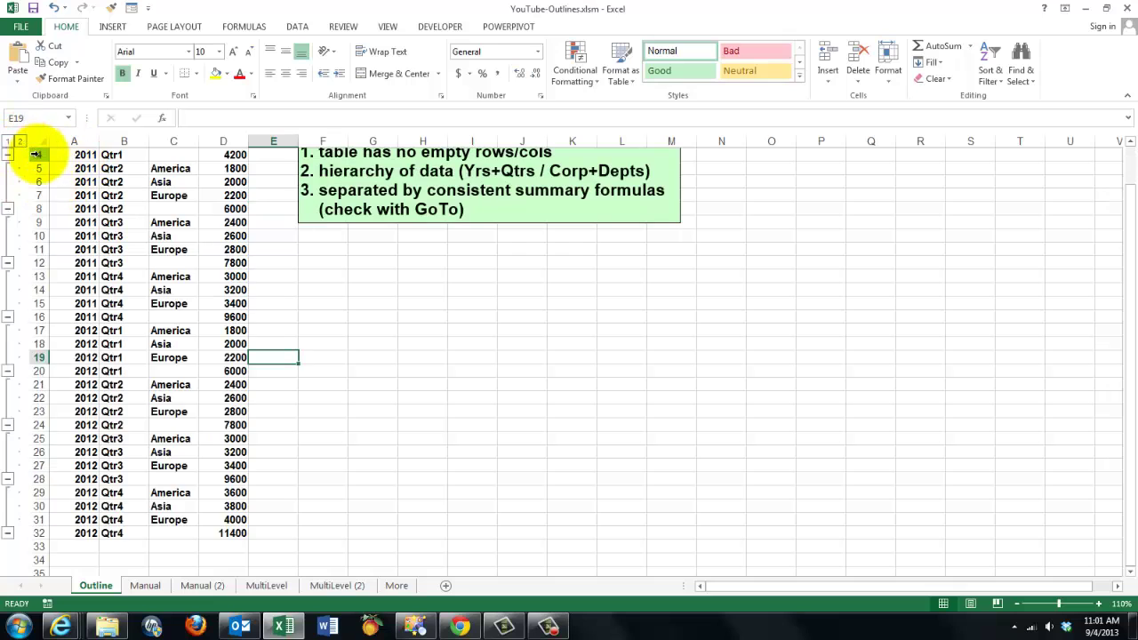
key("ctrl+Home")
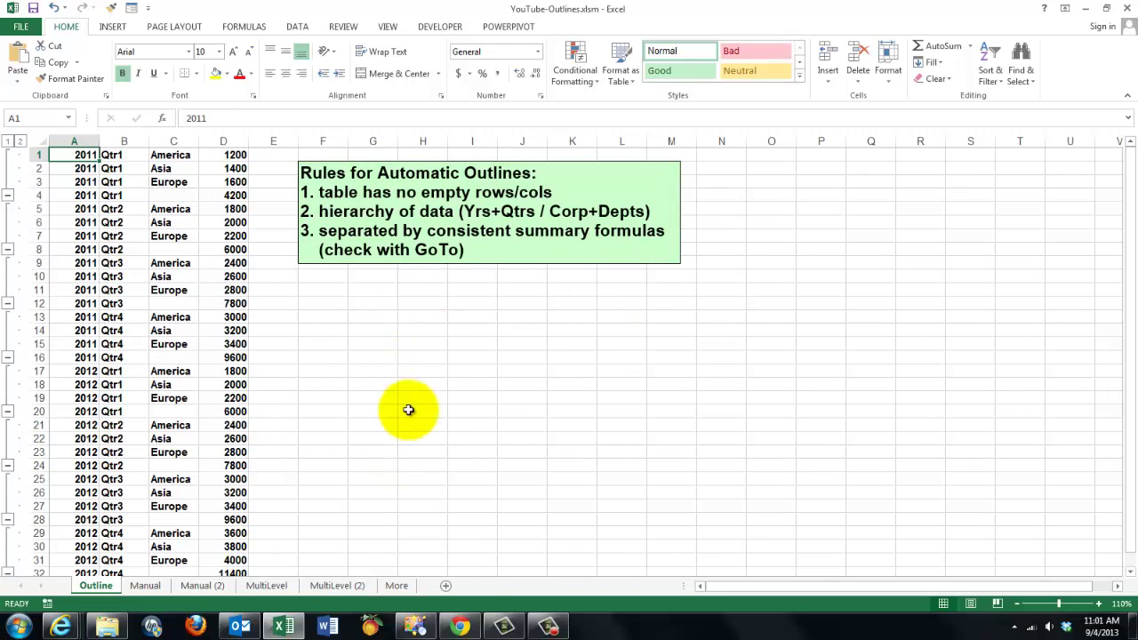
Step: On the Manual sheet, group rows 2–3 of MA cities
left_click(145, 586)
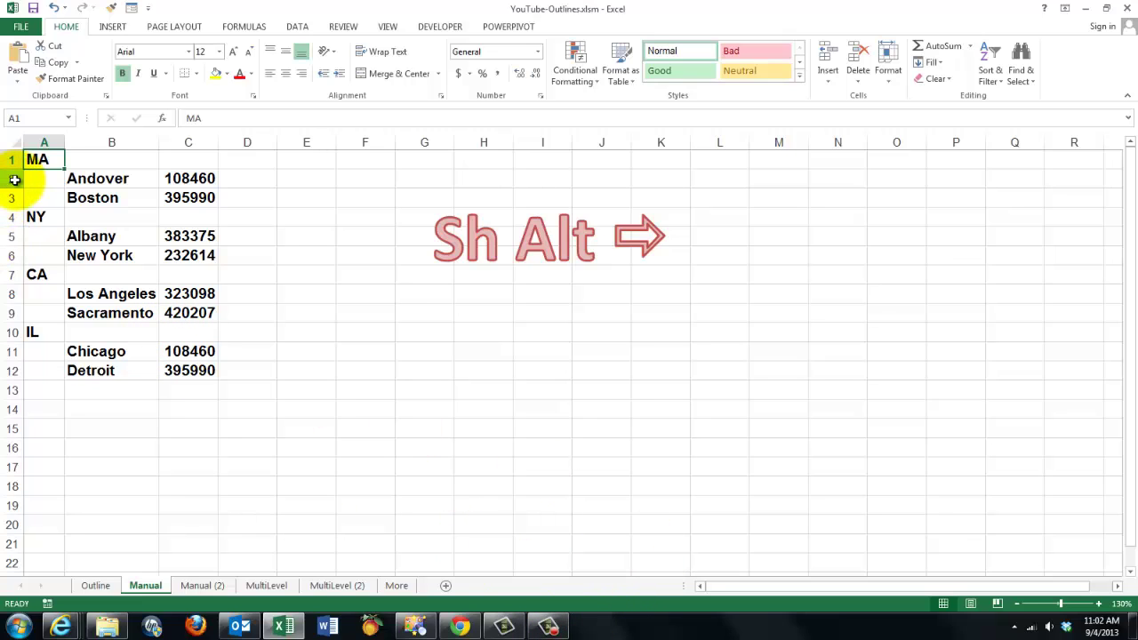
left_click_drag(15, 179, 12, 195)
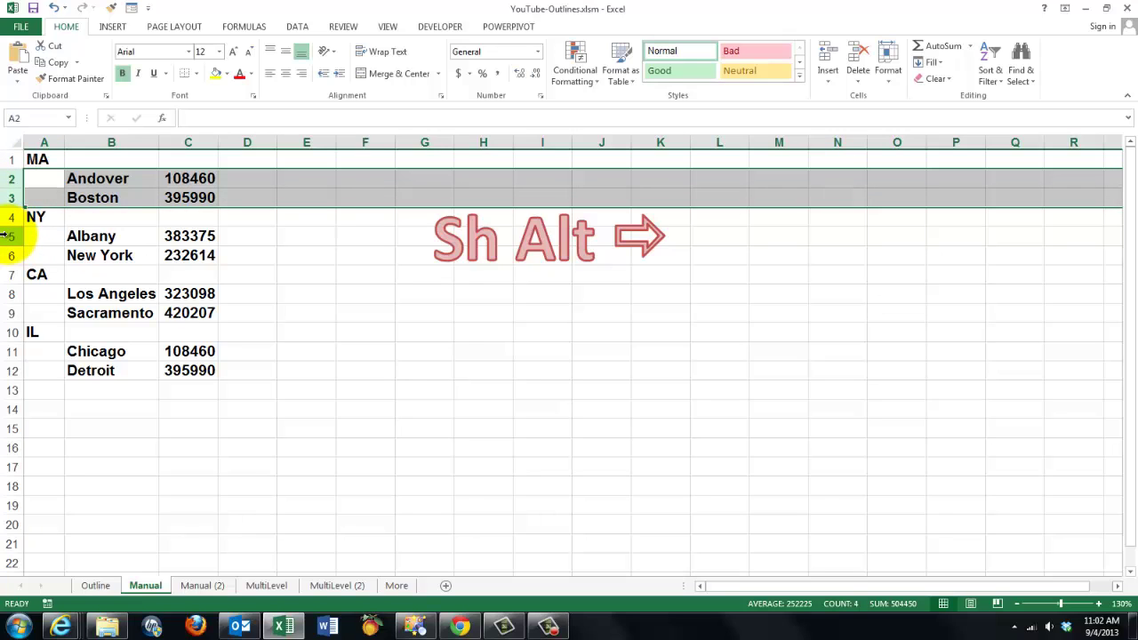
left_click(298, 27)
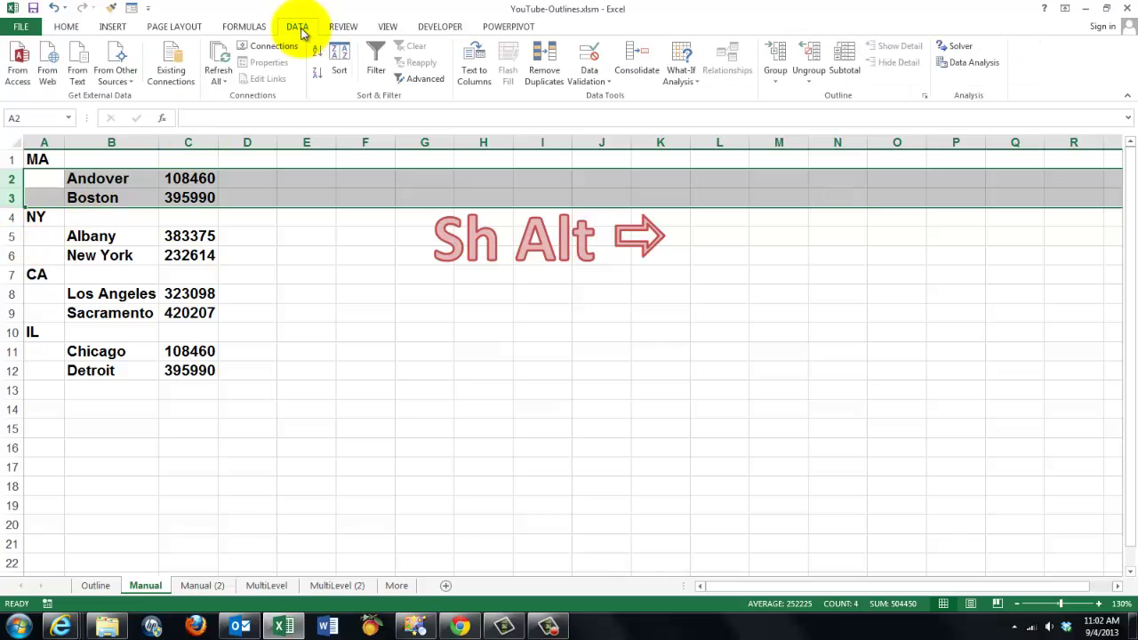
left_click(779, 82)
left_click(794, 100)
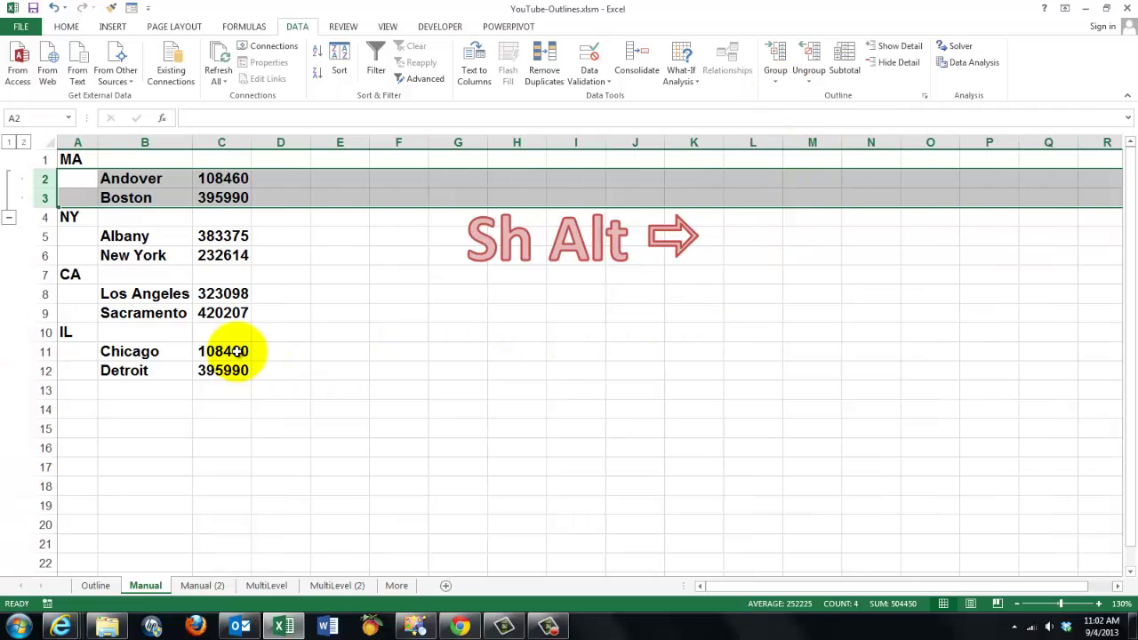
Step: Group IL's Chicago and Detroit rows 11–12 with Shift+Alt+Right
left_click(45, 237)
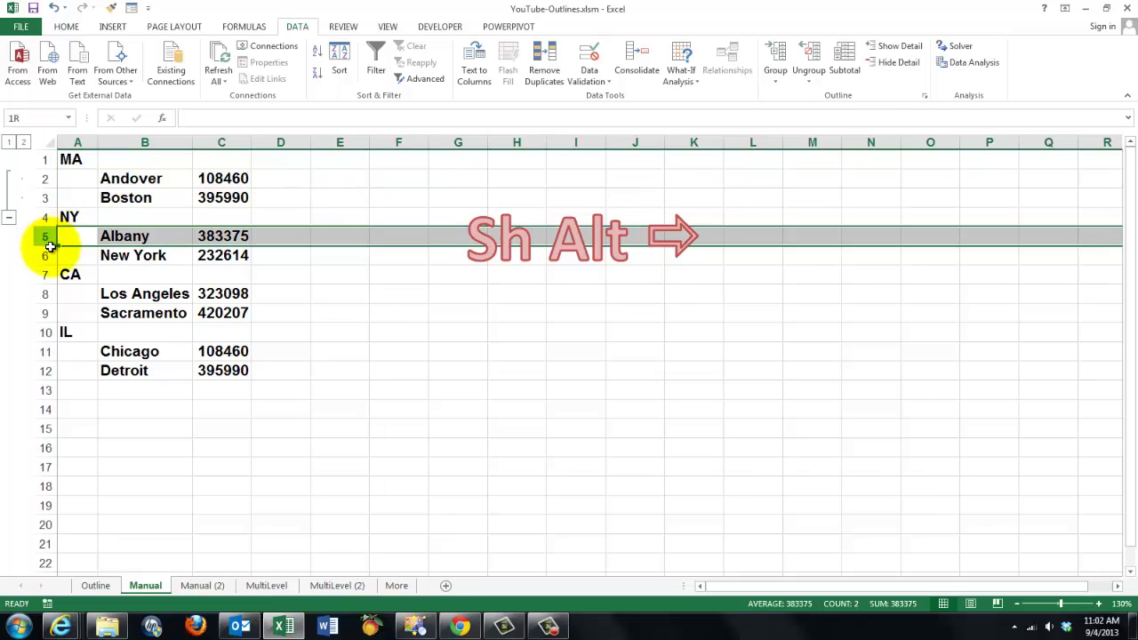
left_click_drag(50, 247, 46, 256)
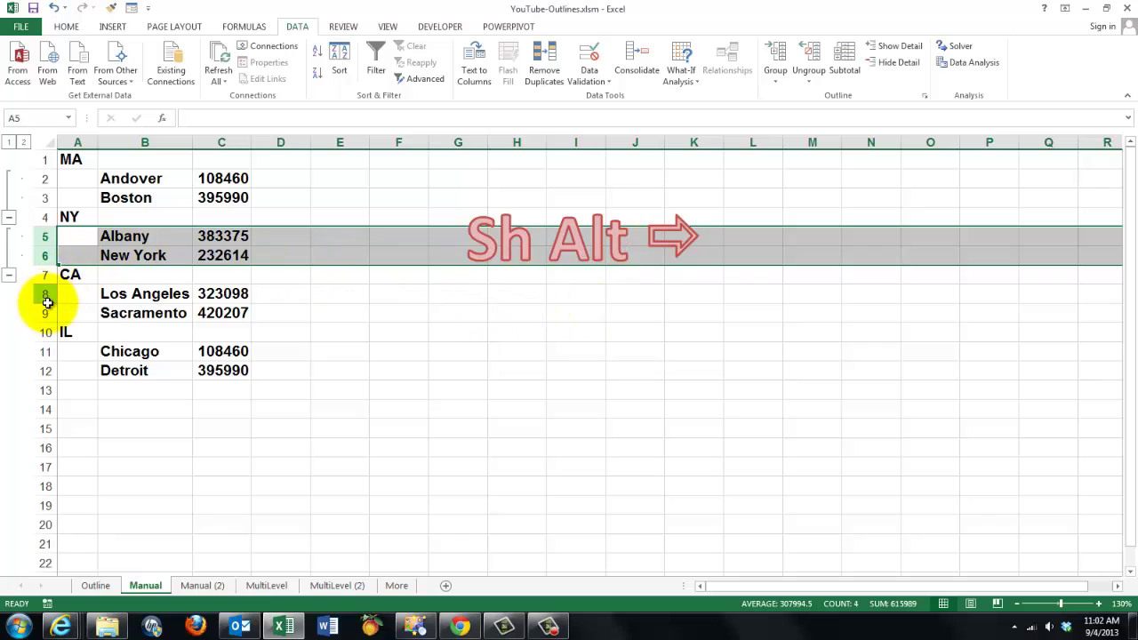
left_click_drag(47, 300, 40, 309)
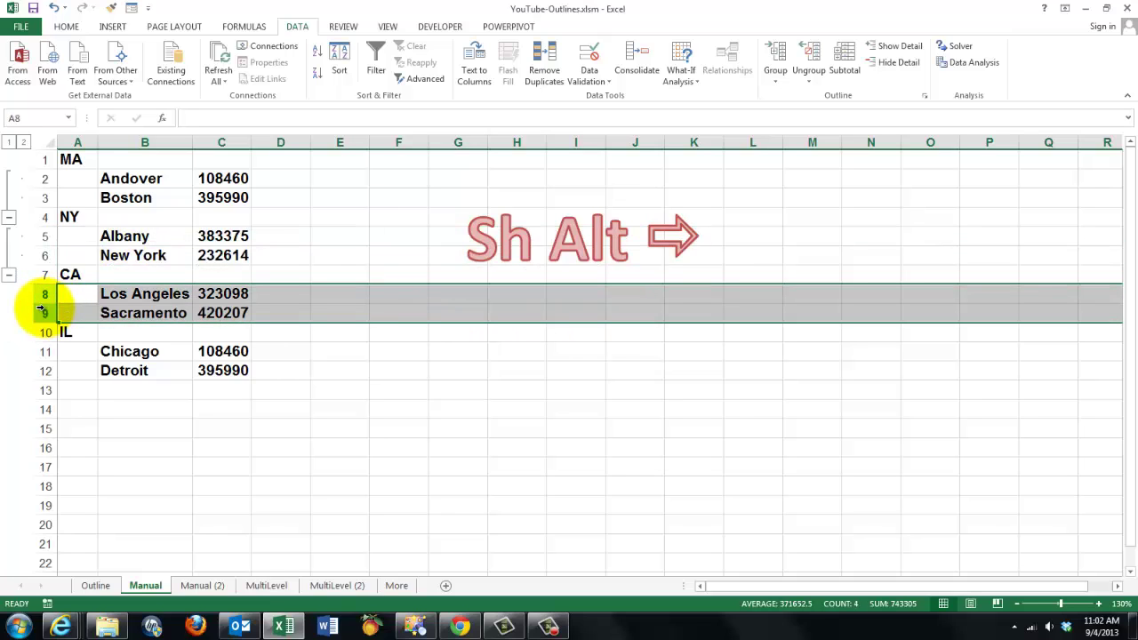
left_click_drag(80, 352, 76, 372)
key("shift+alt+Right")
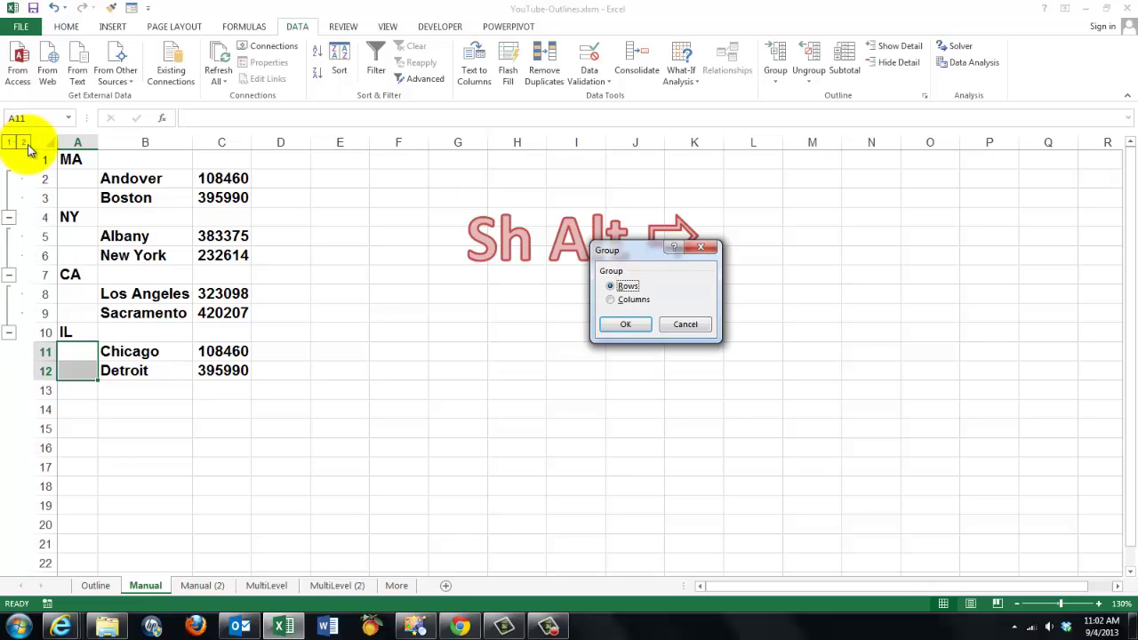
left_click(627, 325)
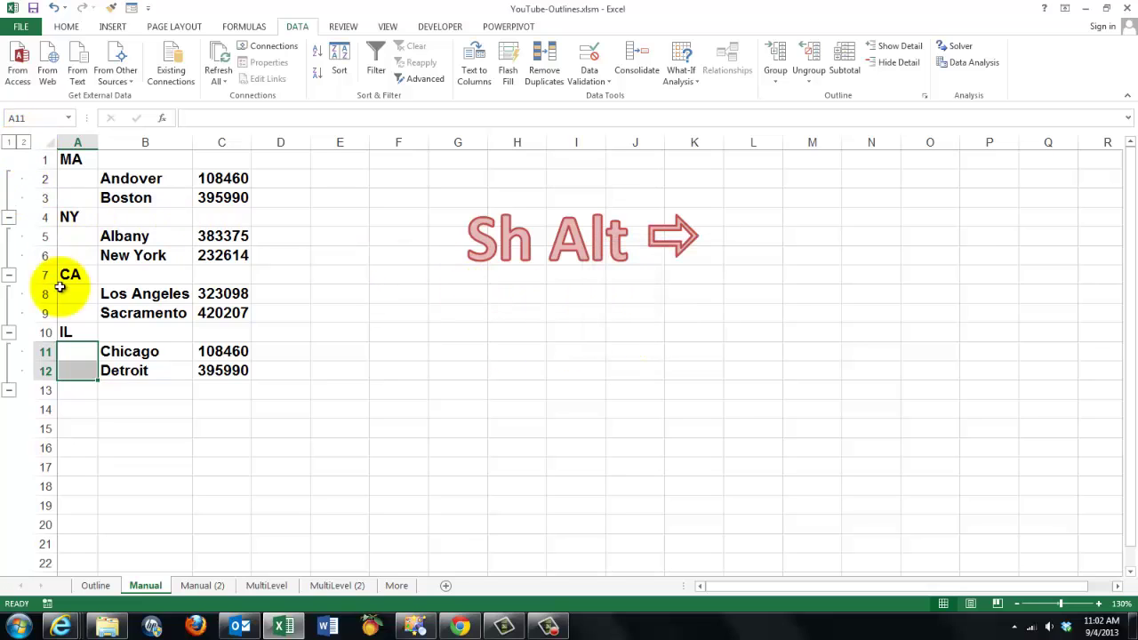
Step: Toggle between the states-only level 1 and all-cities level 2 views
left_click(9, 143)
left_click(25, 144)
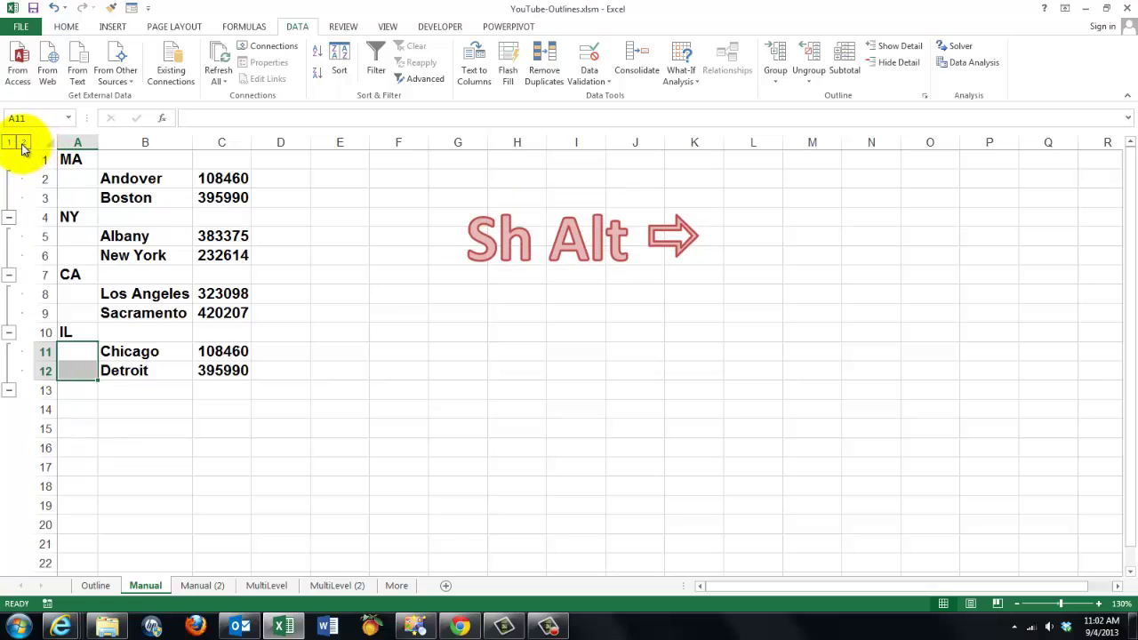
left_click(13, 144)
left_click(24, 143)
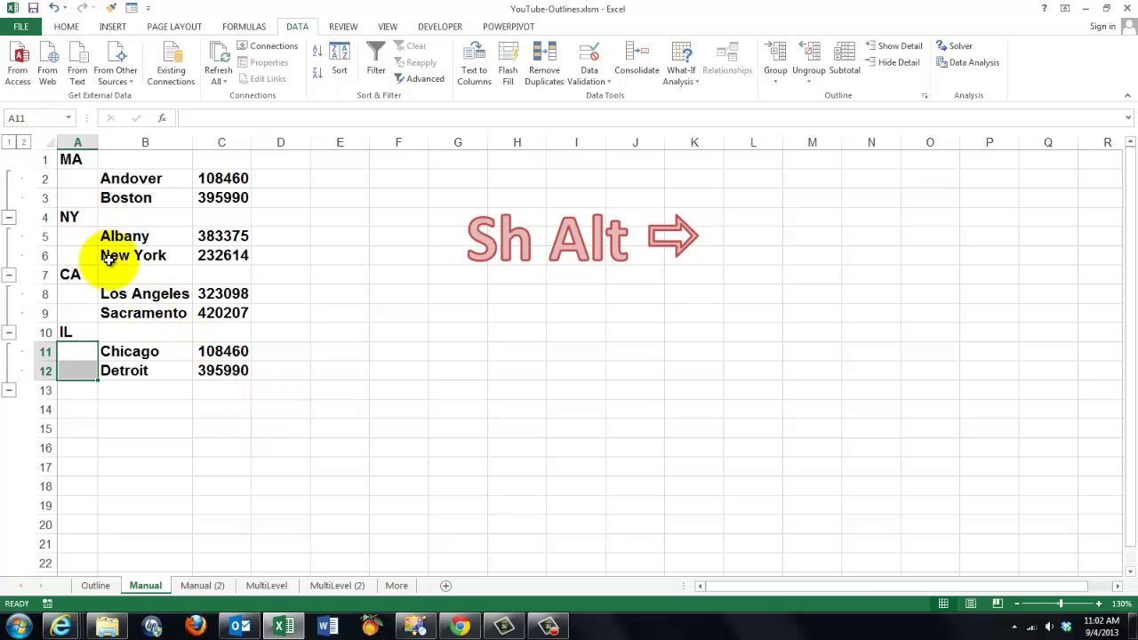
Step: Clear the entire row outline from the Manual sheet
left_click(129, 253)
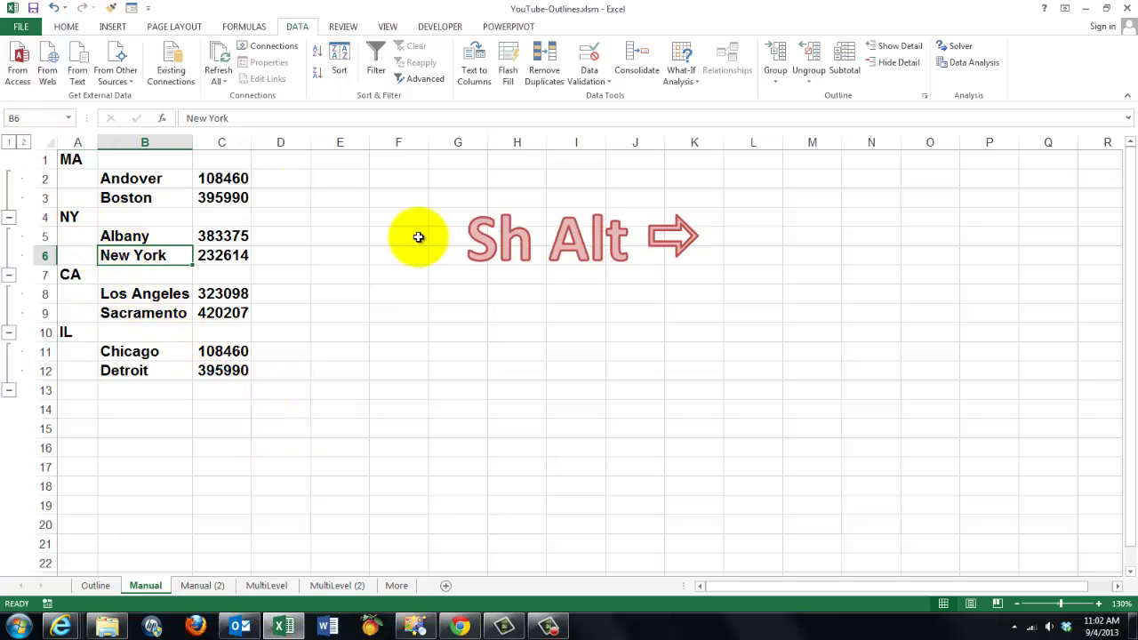
left_click(810, 82)
left_click(836, 115)
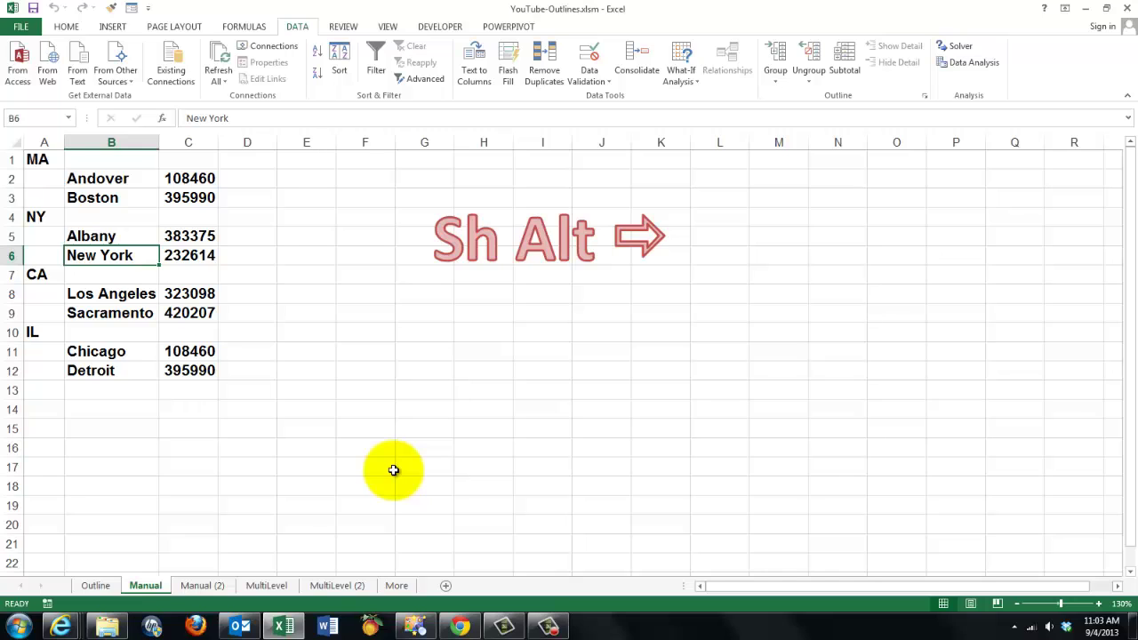
Step: Go to Manual (2), open the VBA editor with Alt+F11, widen it and select the OneLevel code
left_click(200, 586)
key("ctrl+shift+o")
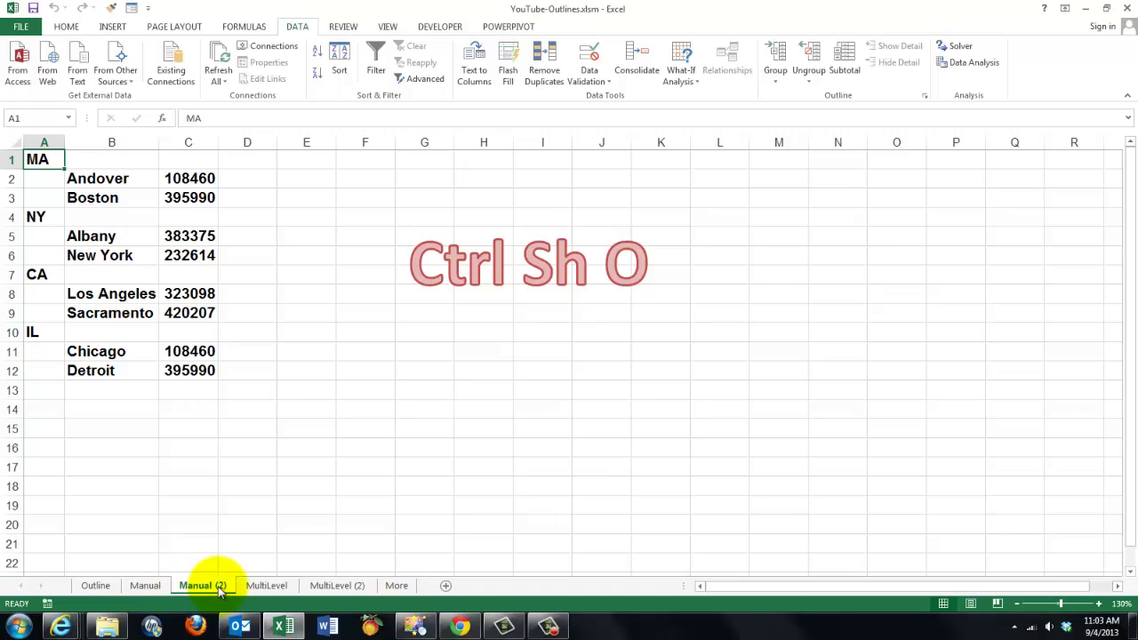
key("alt")
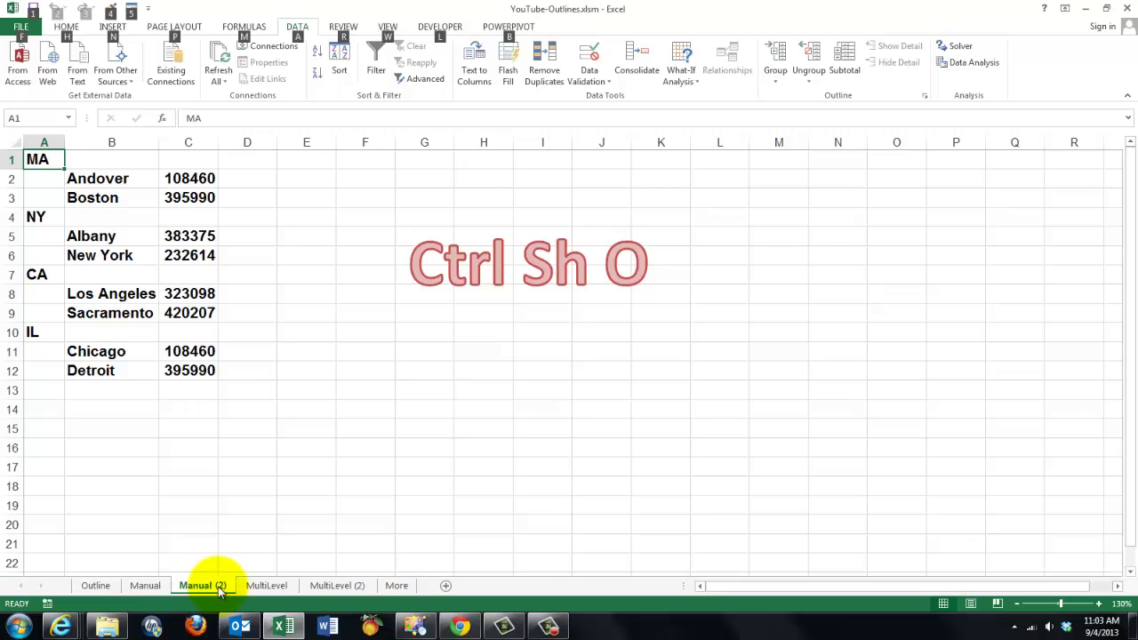
key("alt+F11")
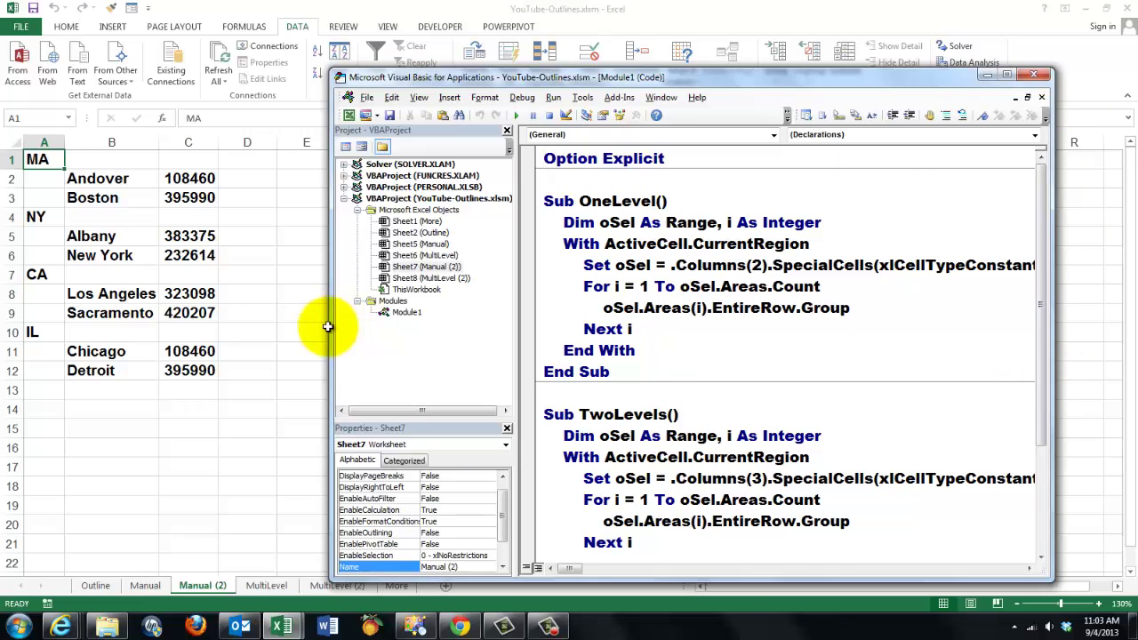
left_click_drag(332, 333, 247, 331)
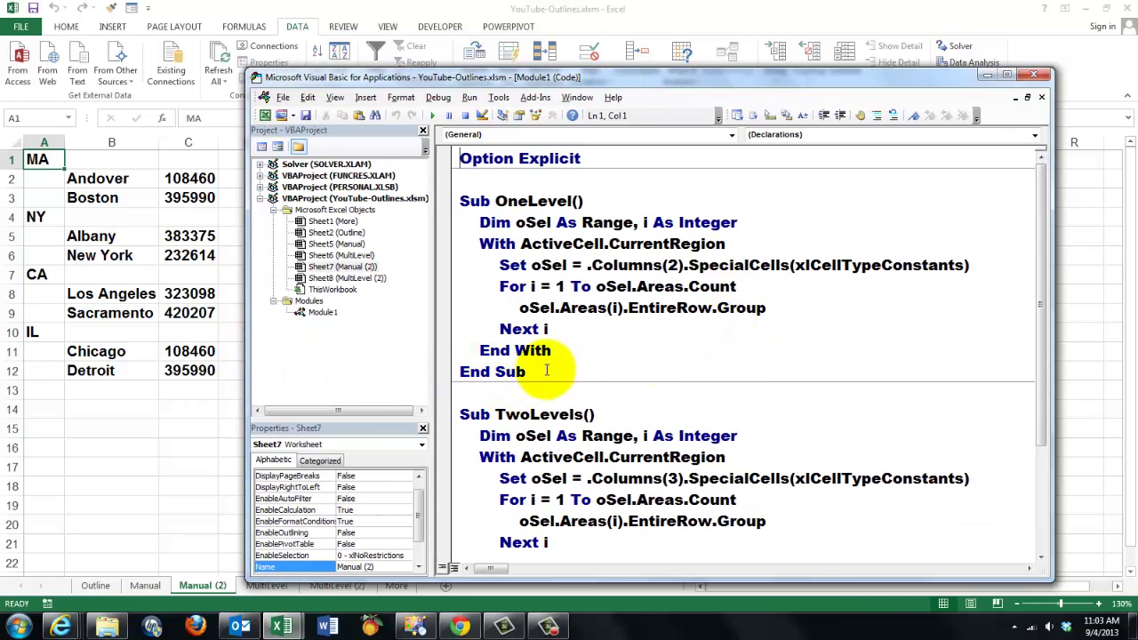
left_click_drag(541, 372, 380, 205)
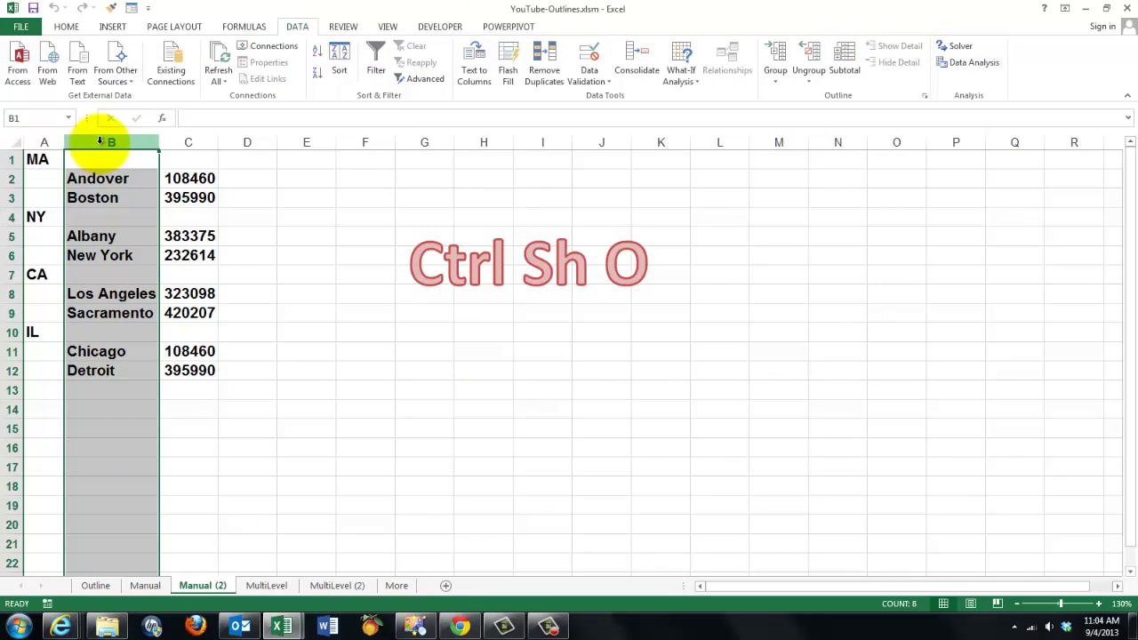
Step: Use Find & Select > Constants to keep only the filled city cells in column B selected
left_click(69, 29)
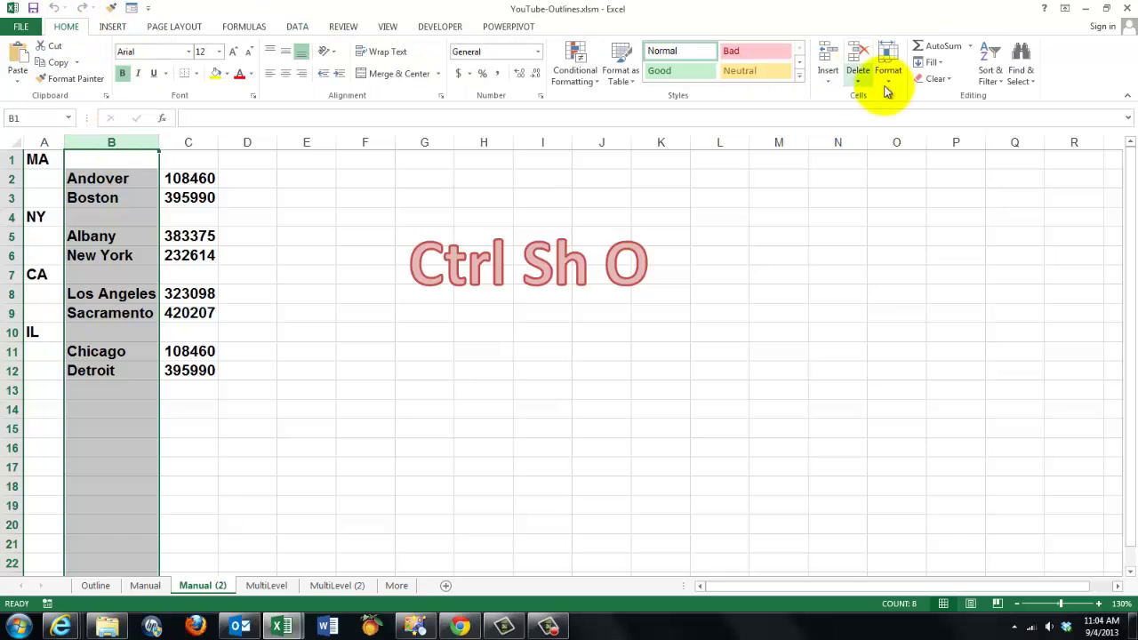
left_click(1023, 78)
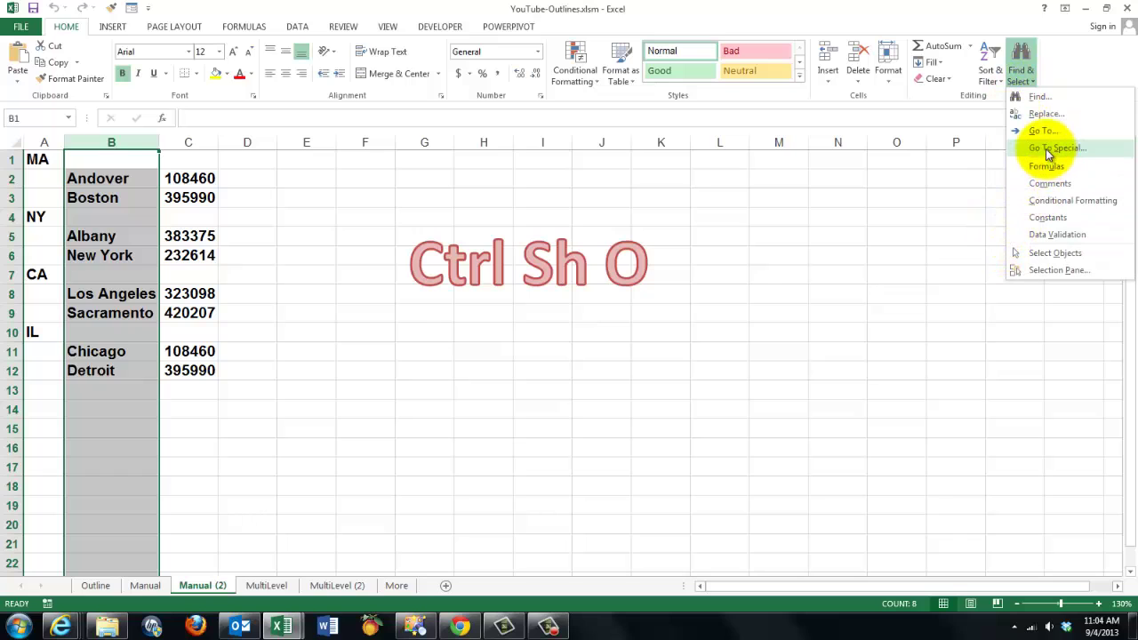
left_click(1047, 217)
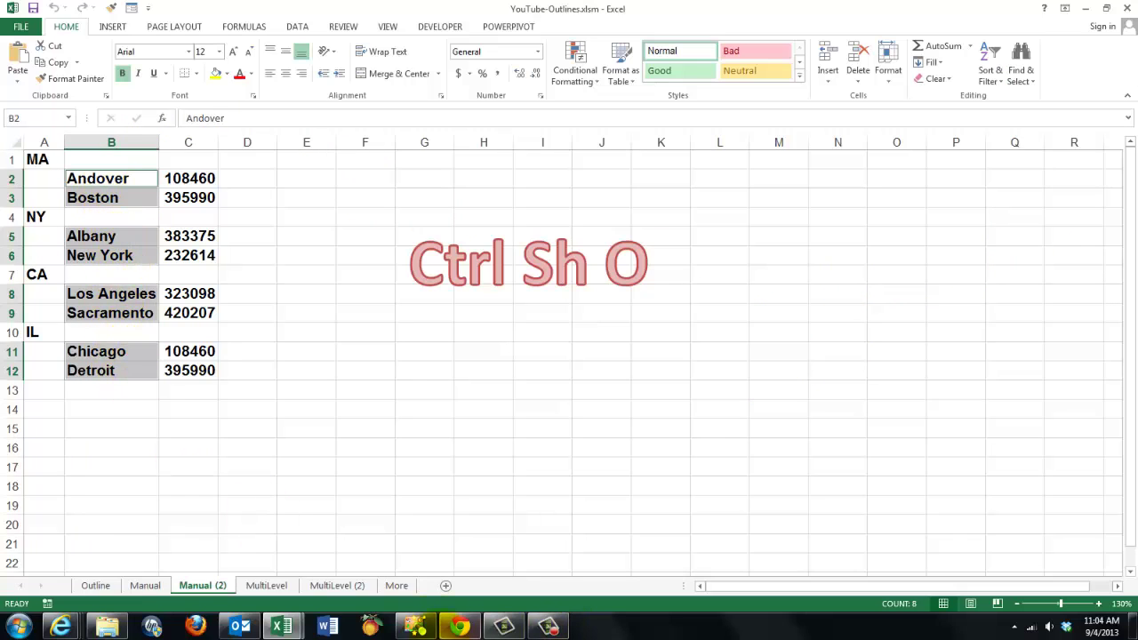
Step: Return from the VBA editor, select A1 and run the OneLevel macro with Ctrl+Shift+O
mouse_move(278, 628)
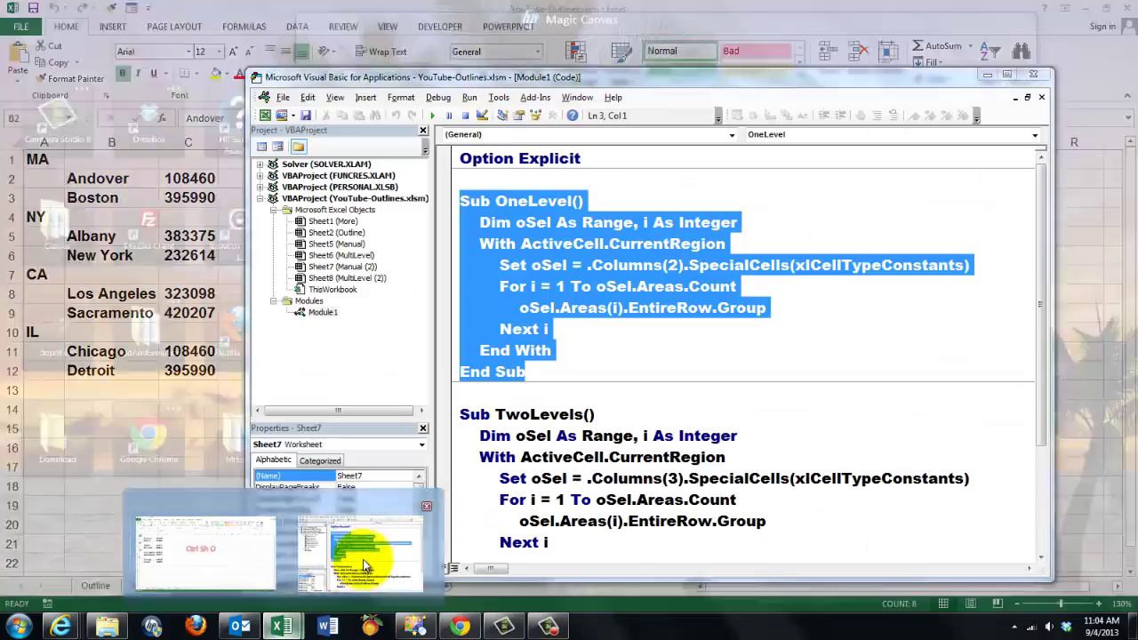
left_click(362, 559)
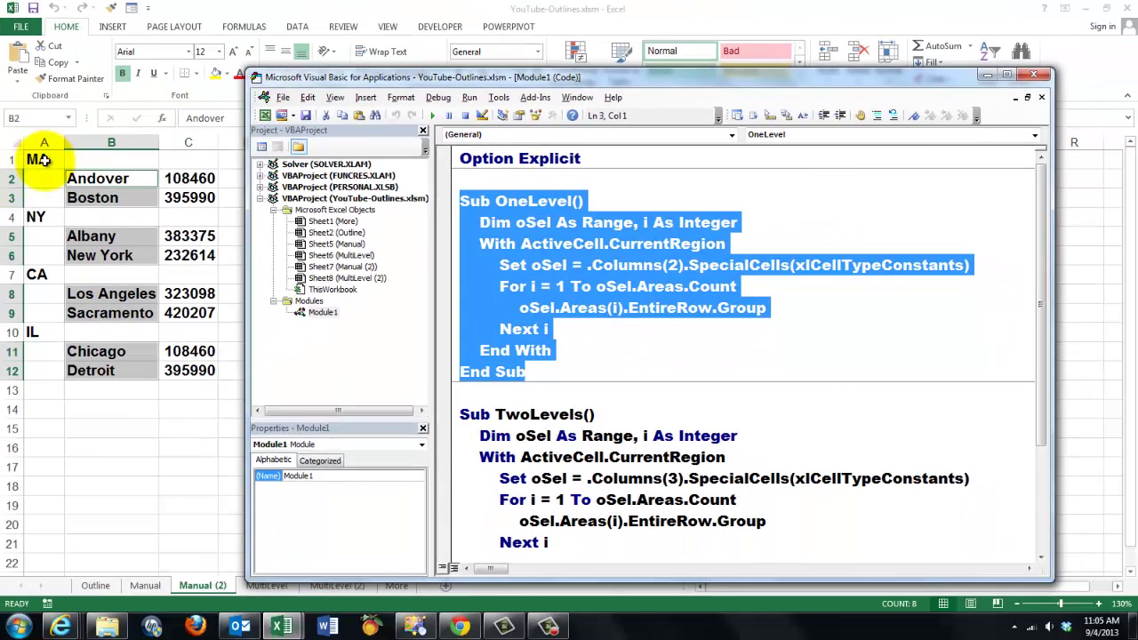
left_click(39, 159)
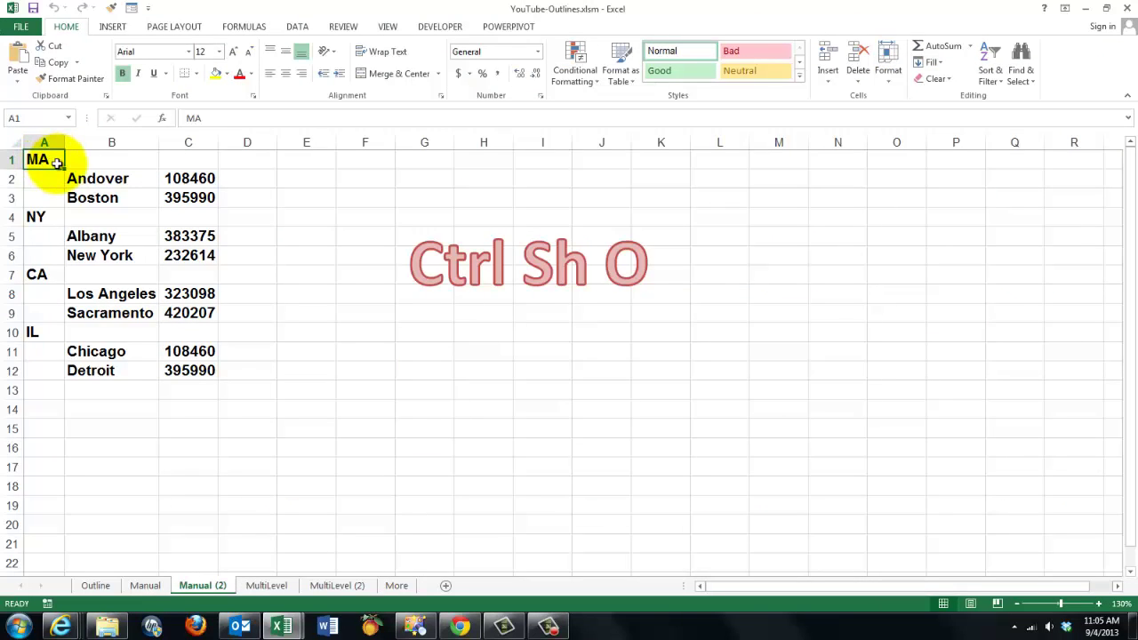
key("ctrl+shift+o")
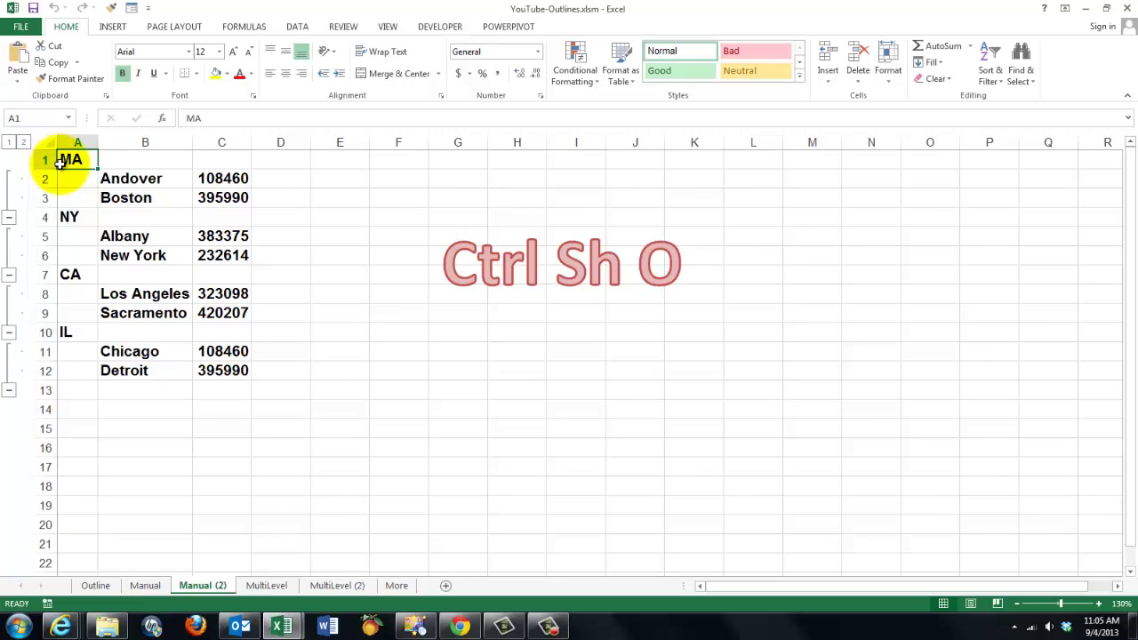
Step: On the MultiLevel sheet, group Canada's Ottawa and Quebec rows 3–4
left_click(268, 586)
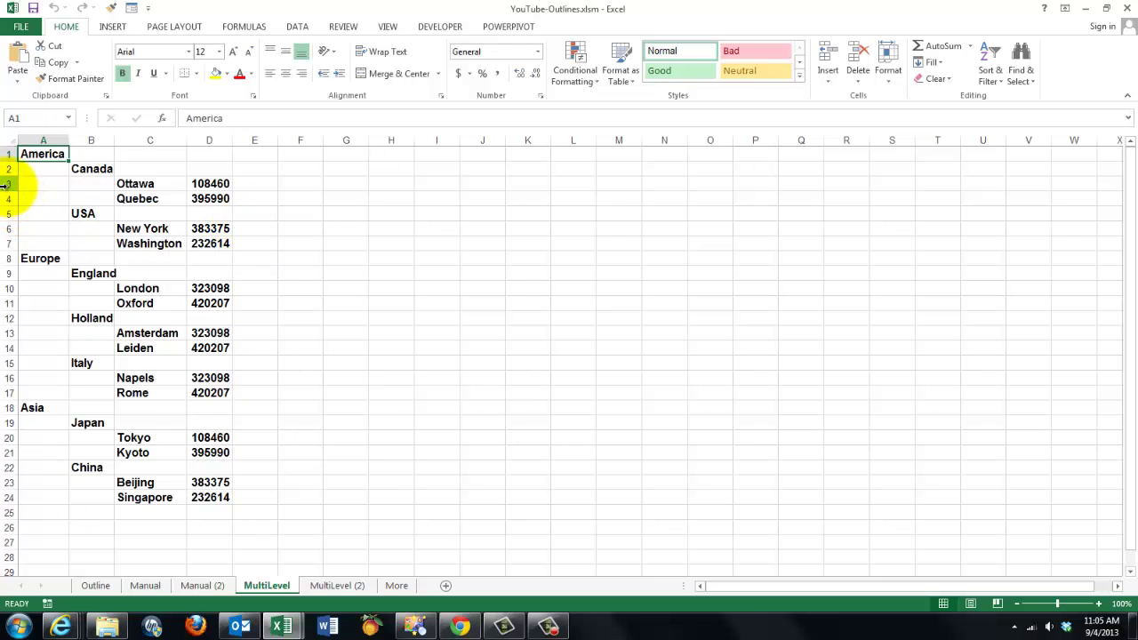
left_click_drag(5, 184, 4, 199)
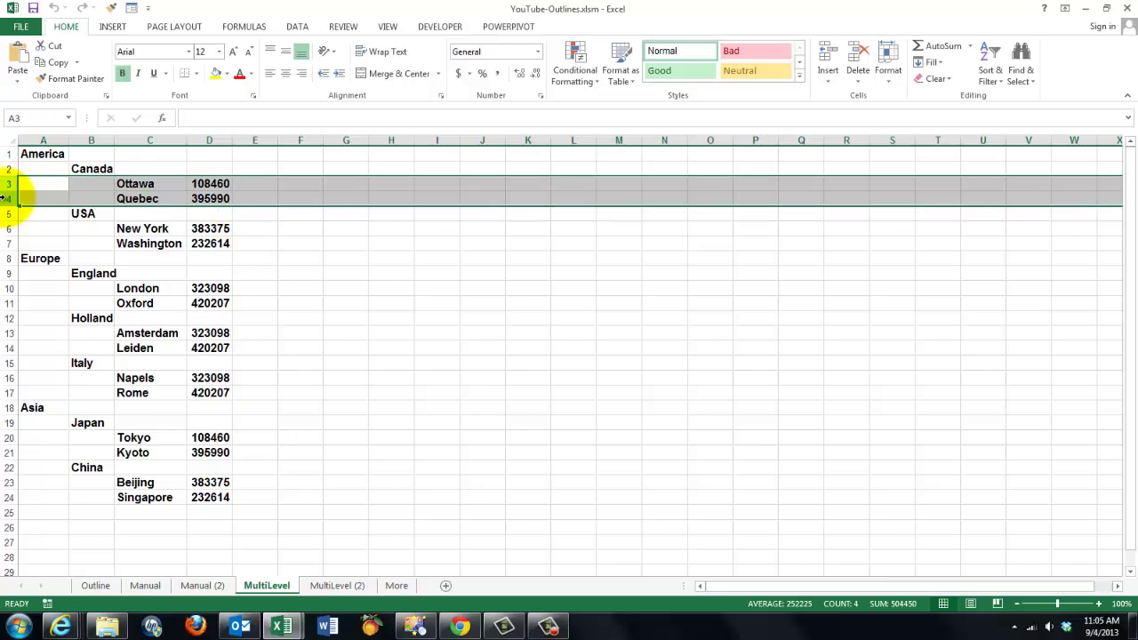
key("alt+shift+Right")
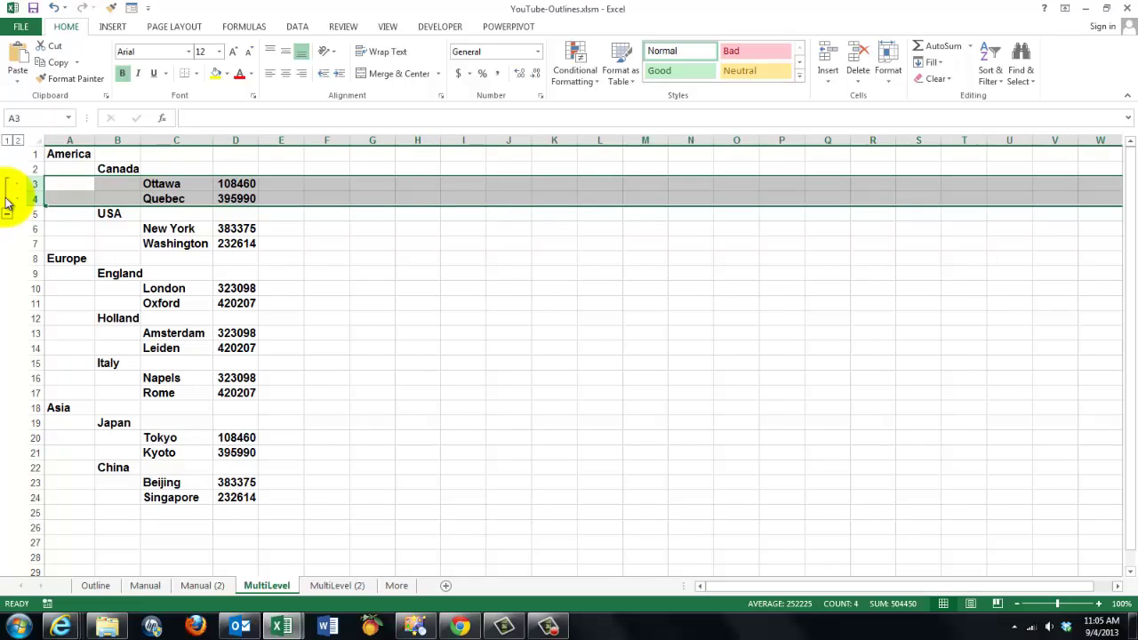
Step: Select USA's rows 6–7, then nest rows 2–7 in one higher-level America group
left_click_drag(33, 229, 33, 245)
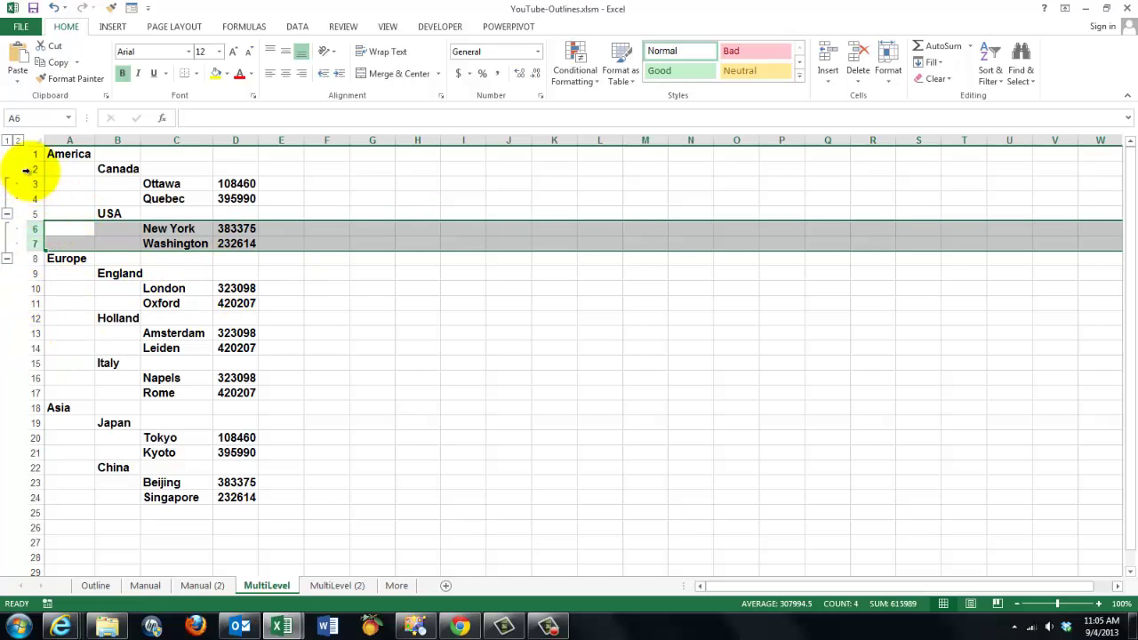
left_click_drag(38, 168, 28, 247)
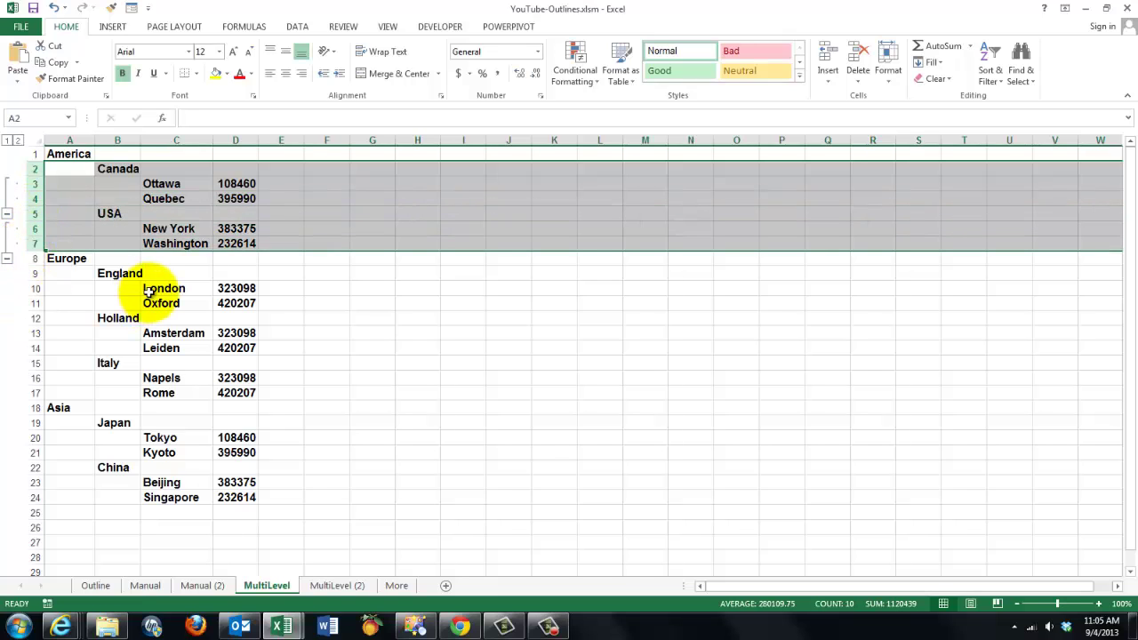
key("alt+shift+Right")
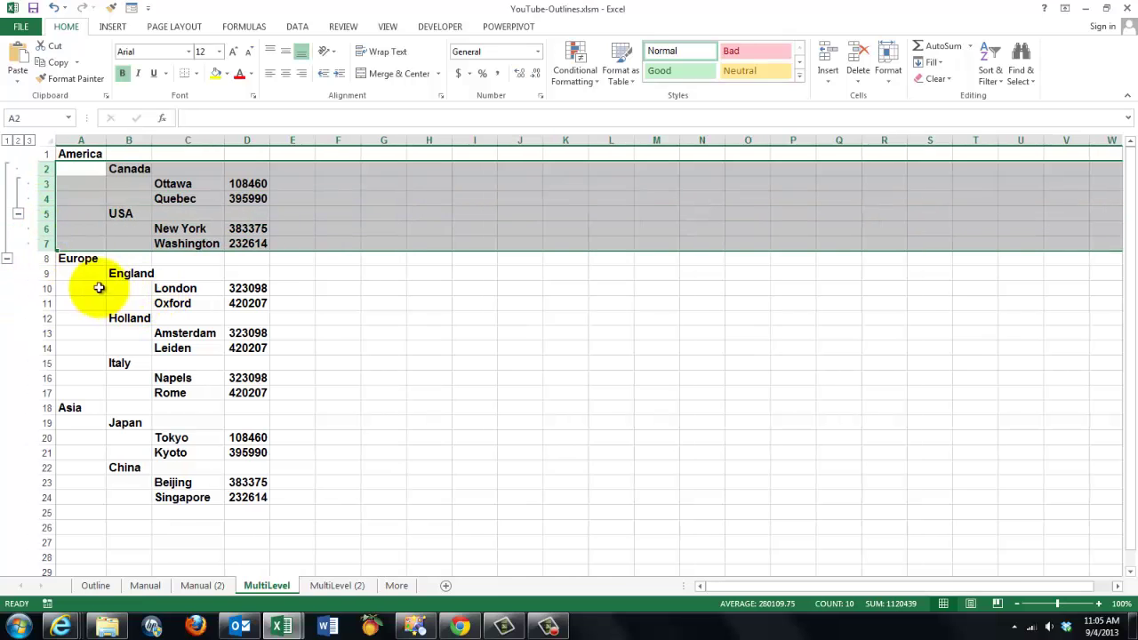
Step: Check outline levels 2, 1, 2 and 3, then clear the rows 2–7 selection
left_click(19, 142)
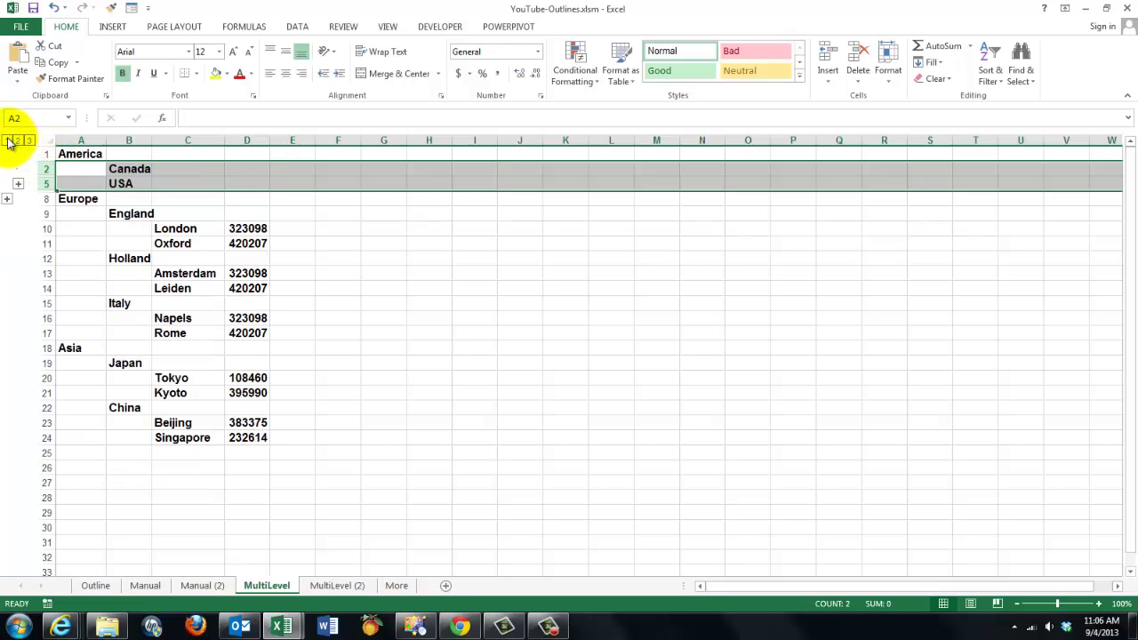
left_click(8, 141)
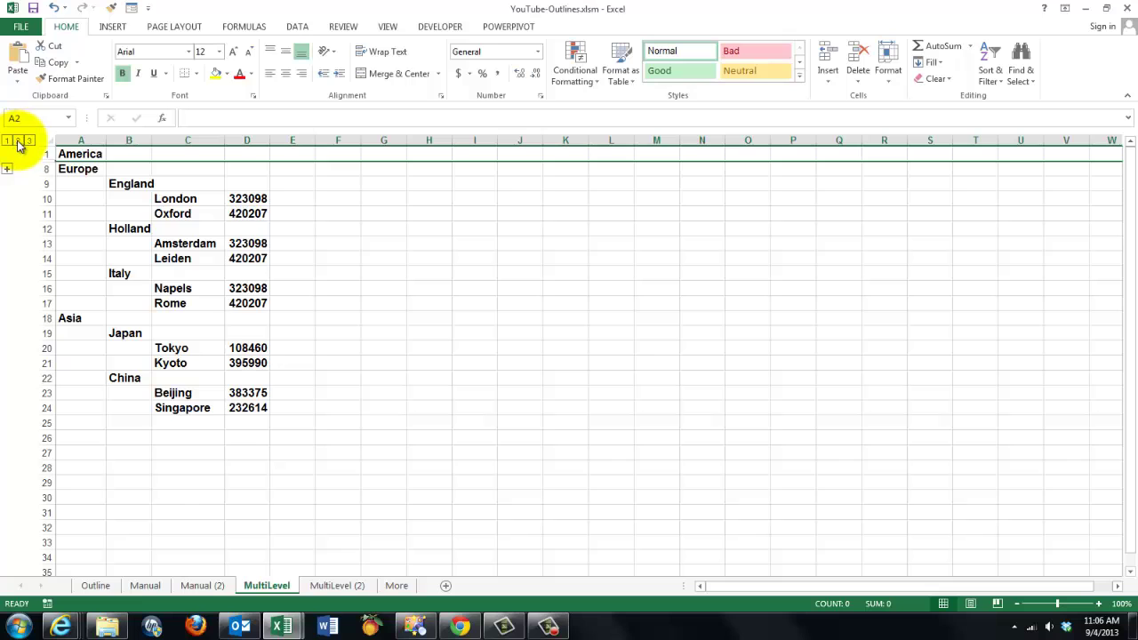
left_click(19, 142)
left_click(29, 141)
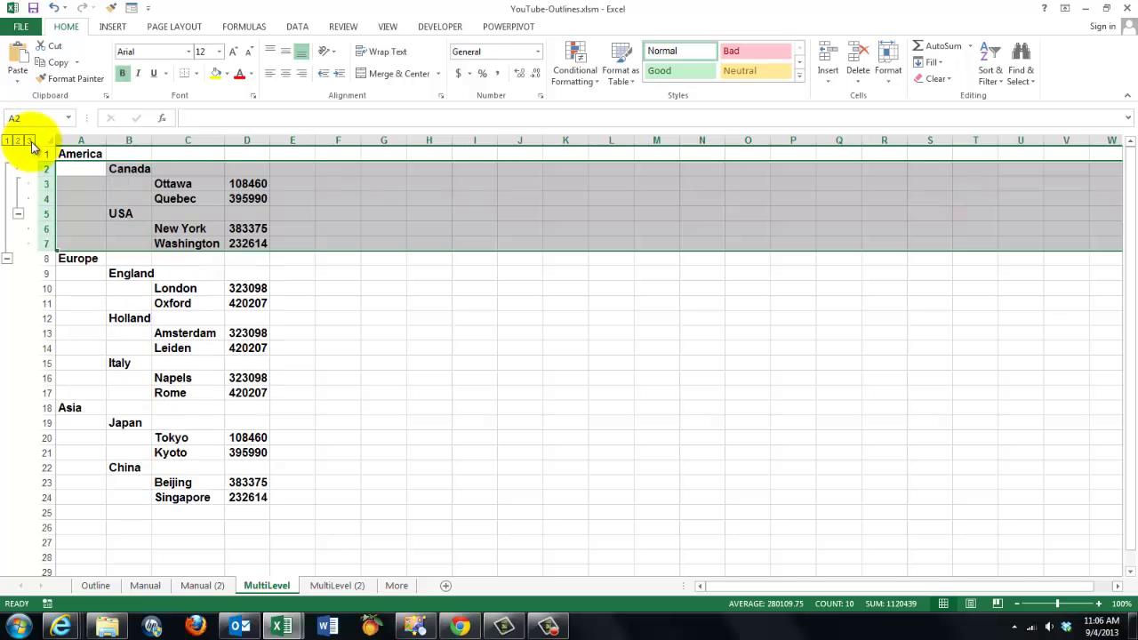
left_click(173, 347)
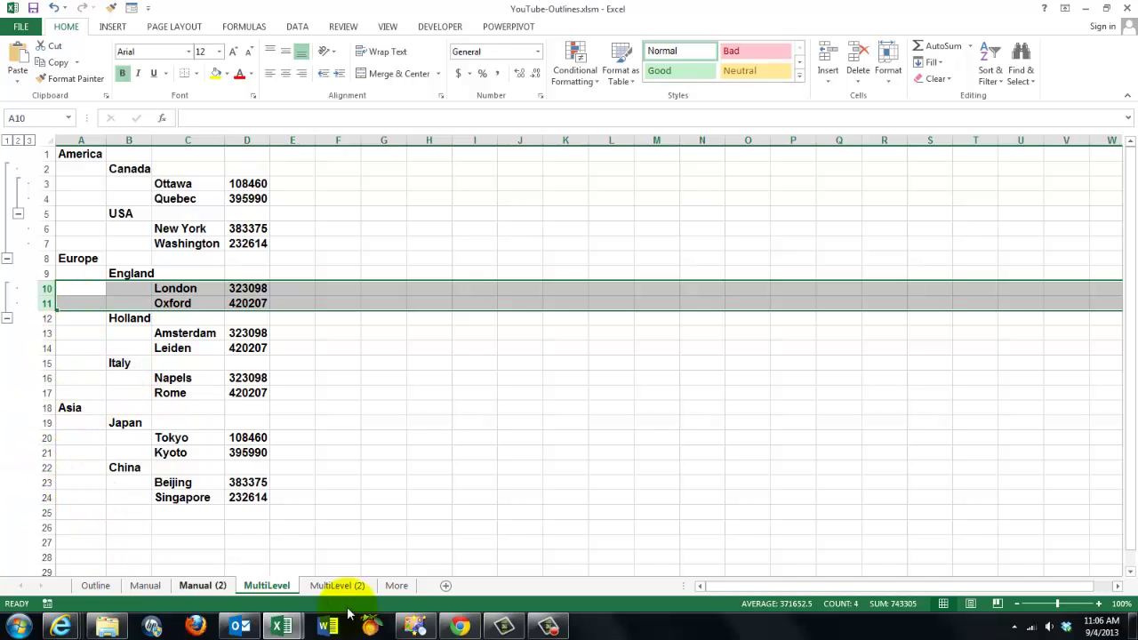
Step: Switch to the MultiLevel (2) sheet and bring the VBA editor back up from the taskbar
left_click(336, 586)
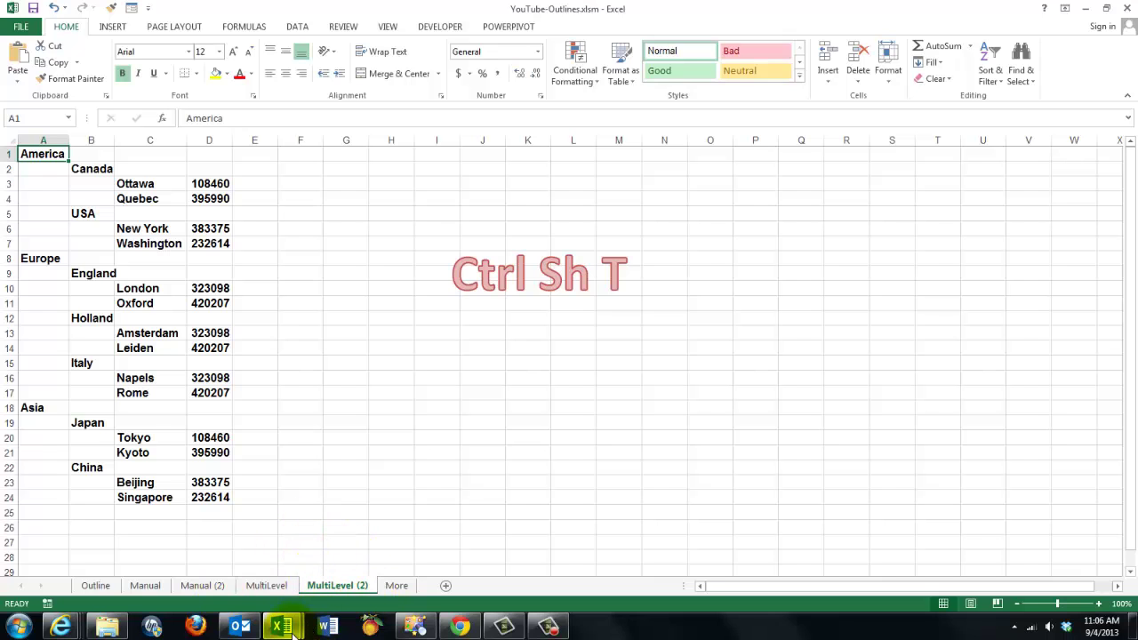
mouse_move(294, 633)
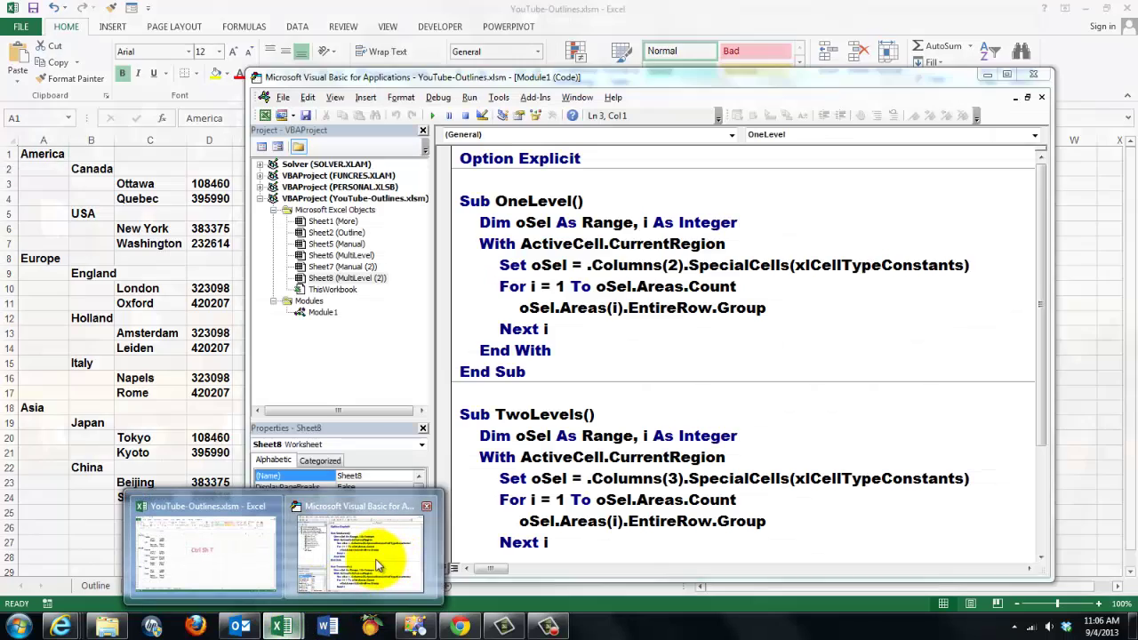
left_click(381, 564)
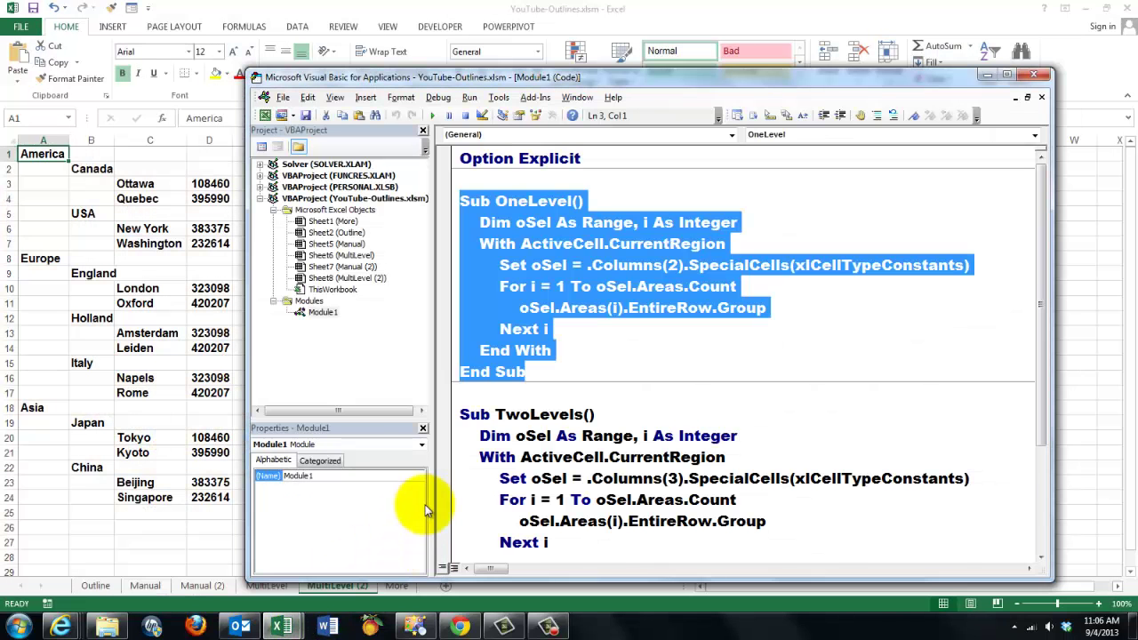